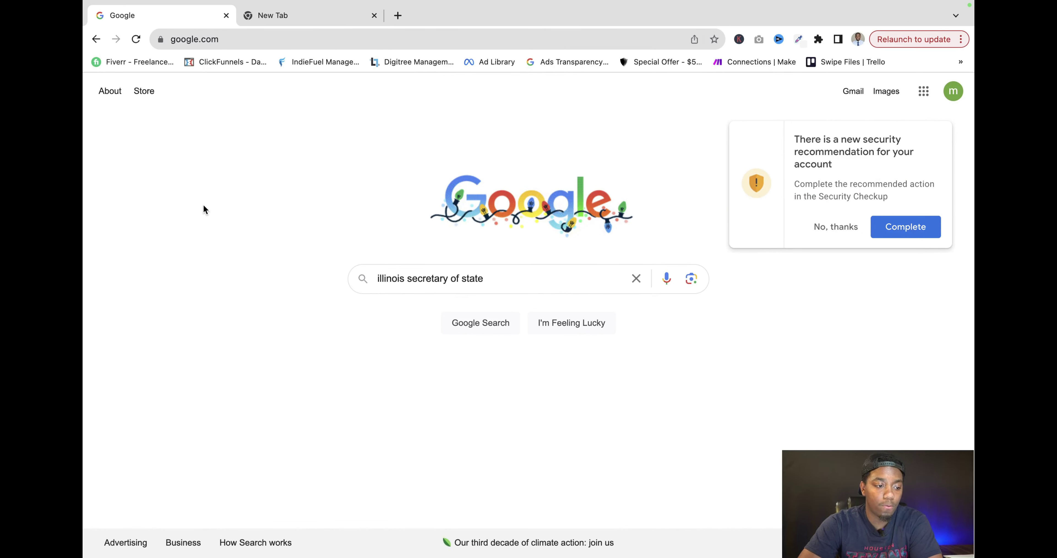
{"action": "double_click", "coordinate": [401, 283]}
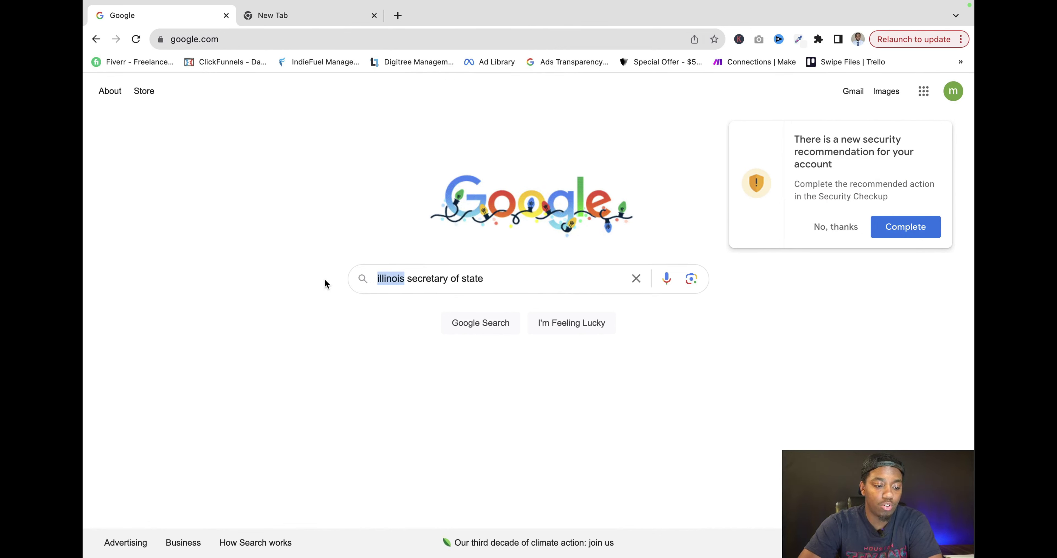
{"action": "left_click", "coordinate": [408, 279]}
{"action": "left_click_drag", "start_coordinate": [408, 280], "coordinate": [493, 279]}
{"action": "left_click", "coordinate": [366, 245]}
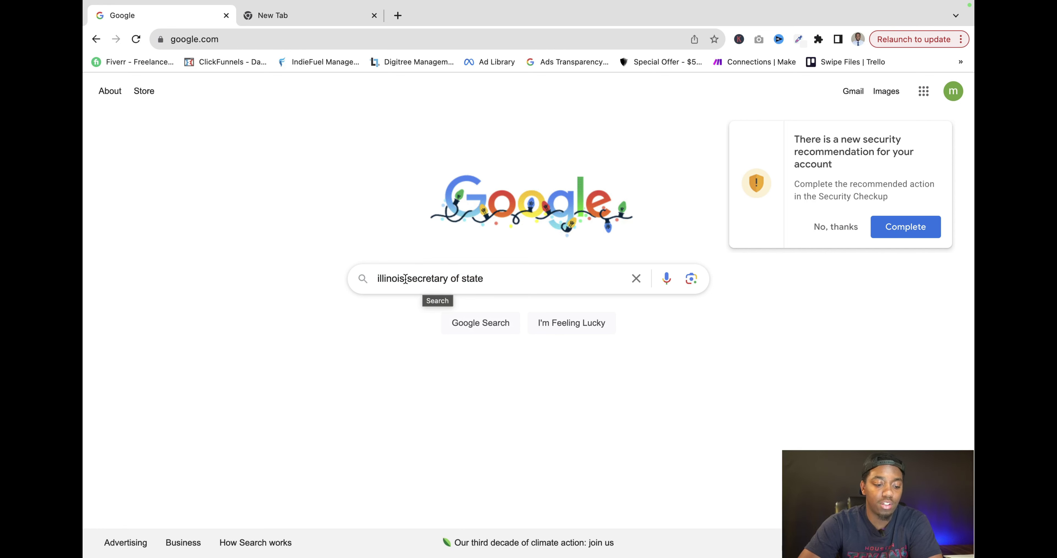
Run the Google search for "illinois secretary of state" and open the official ilsos.gov website from the results.
{"action": "left_click", "coordinate": [476, 288]}
{"action": "key", "text": "Return"}
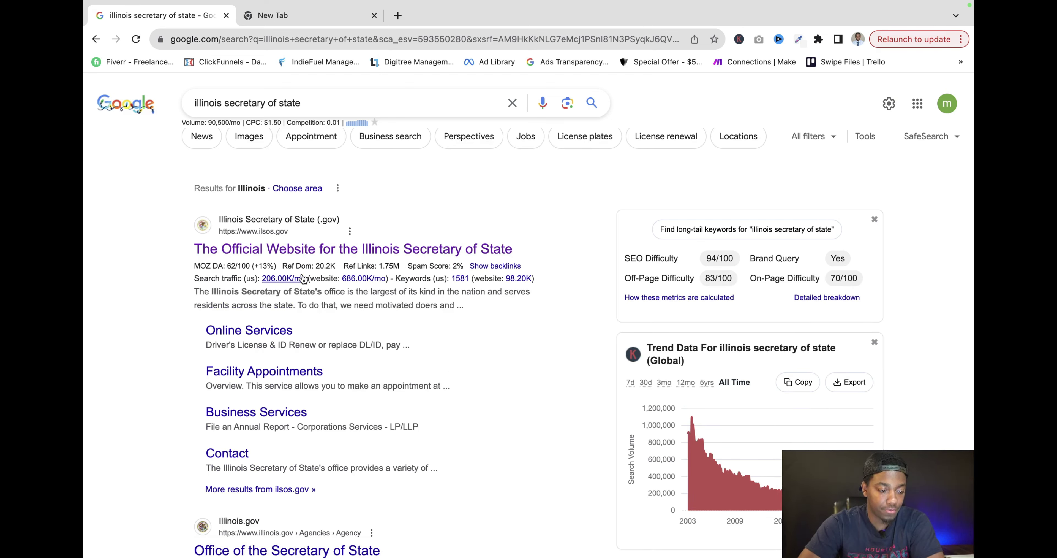
{"action": "left_click", "coordinate": [306, 252]}
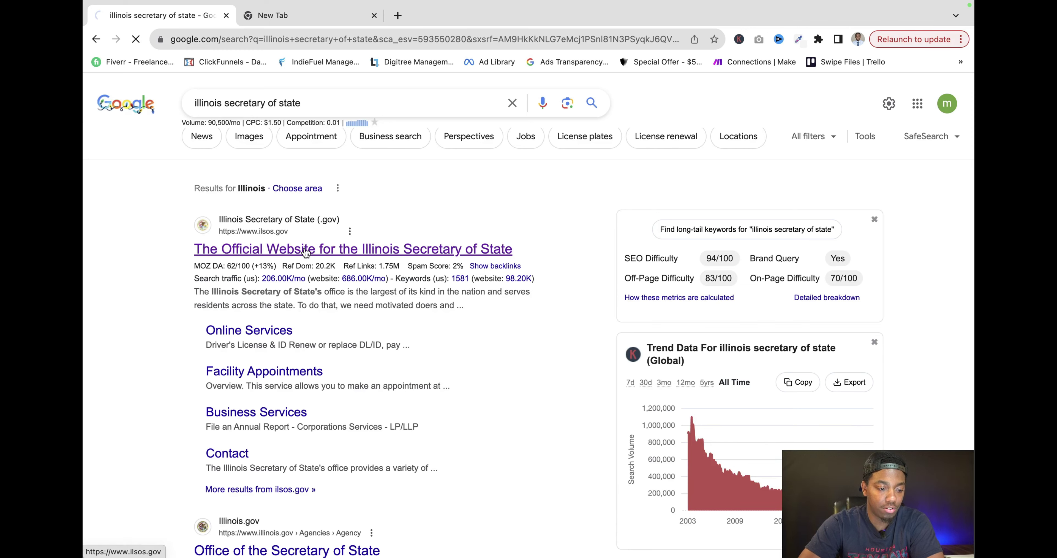
Open the Illinois Secretary of State's business page for incorporating a business or terminating an LLC.
{"action": "scroll", "coordinate": [306, 252], "scroll_direction": "down", "scroll_amount": 5}
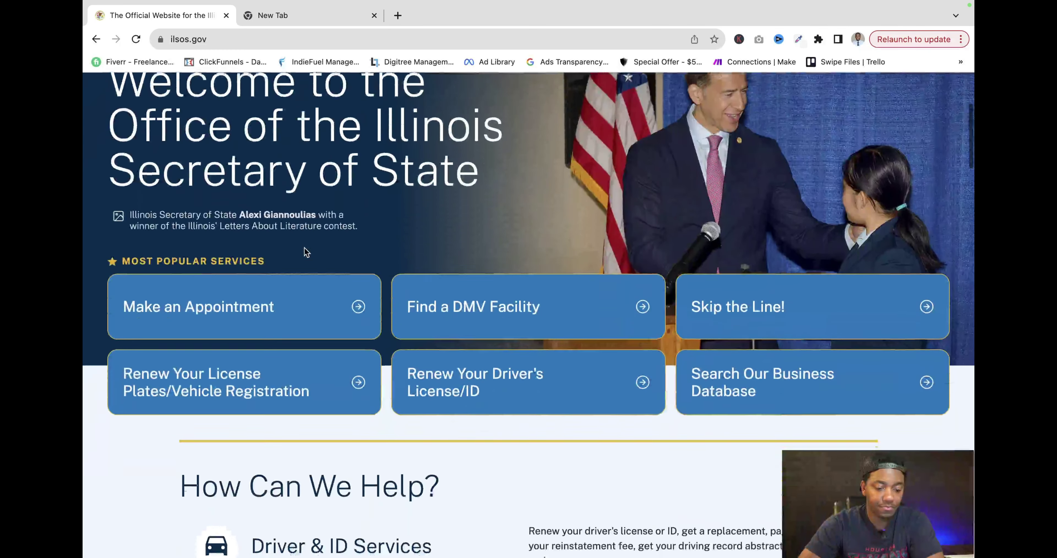
{"action": "scroll", "coordinate": [351, 333], "scroll_direction": "down", "scroll_amount": 2}
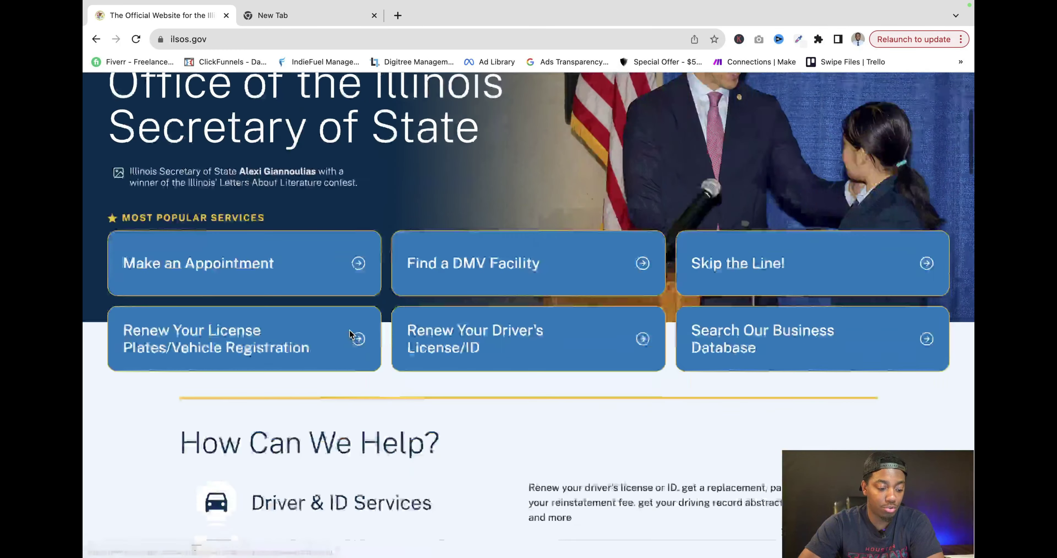
{"action": "scroll", "coordinate": [351, 333], "scroll_direction": "down", "scroll_amount": 5}
{"action": "scroll", "coordinate": [351, 333], "scroll_direction": "up", "scroll_amount": 10}
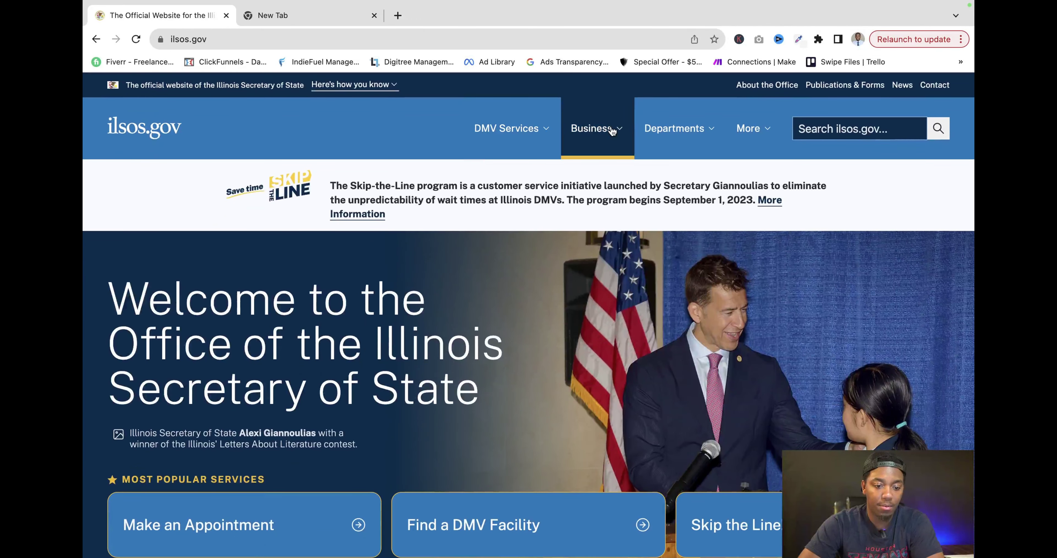
{"action": "left_click", "coordinate": [613, 130]}
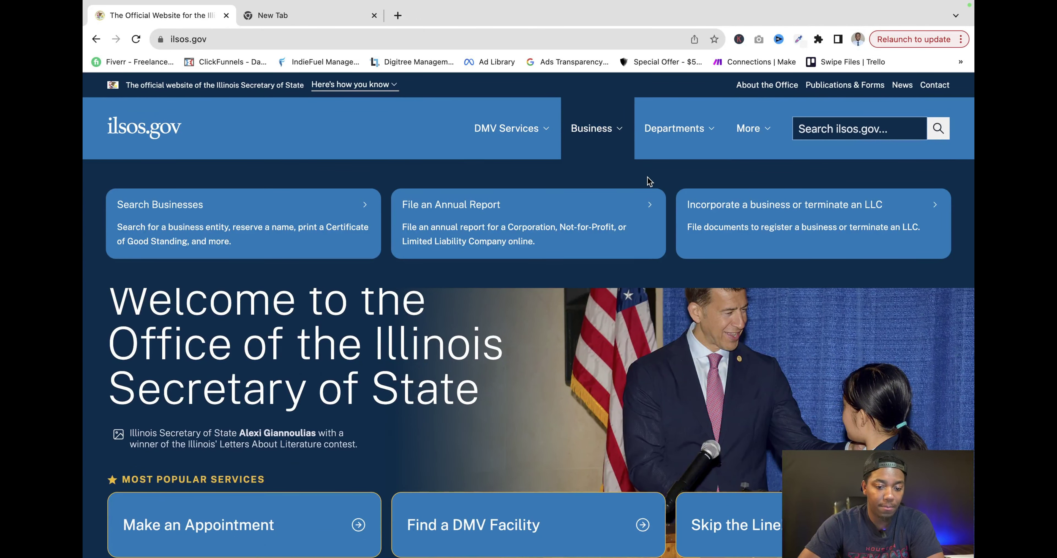
{"action": "left_click", "coordinate": [834, 205]}
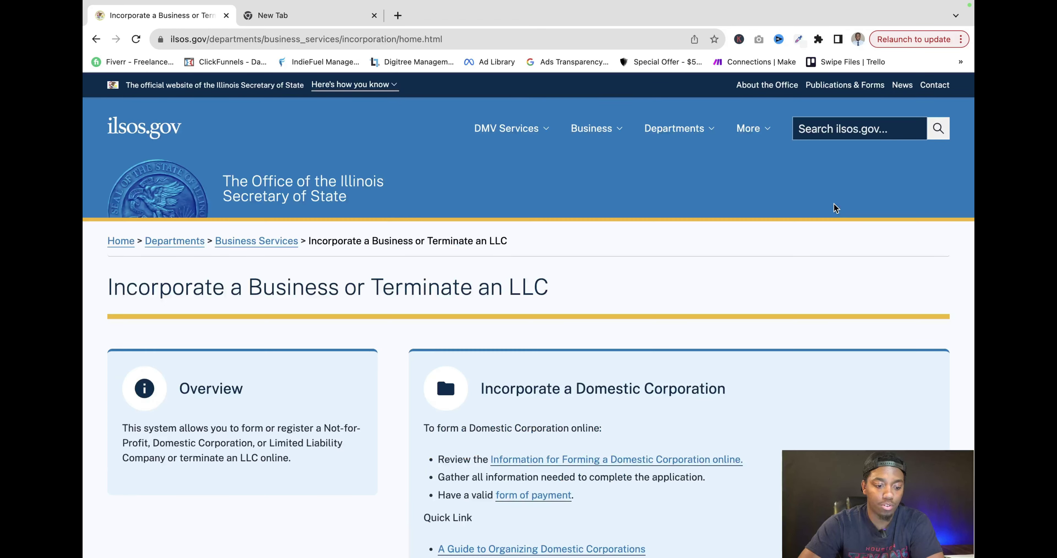
Review the online filing sections for domestic corporations, not-for-profit corporations and limited liability companies.
{"action": "scroll", "coordinate": [491, 316], "scroll_direction": "down", "scroll_amount": 7}
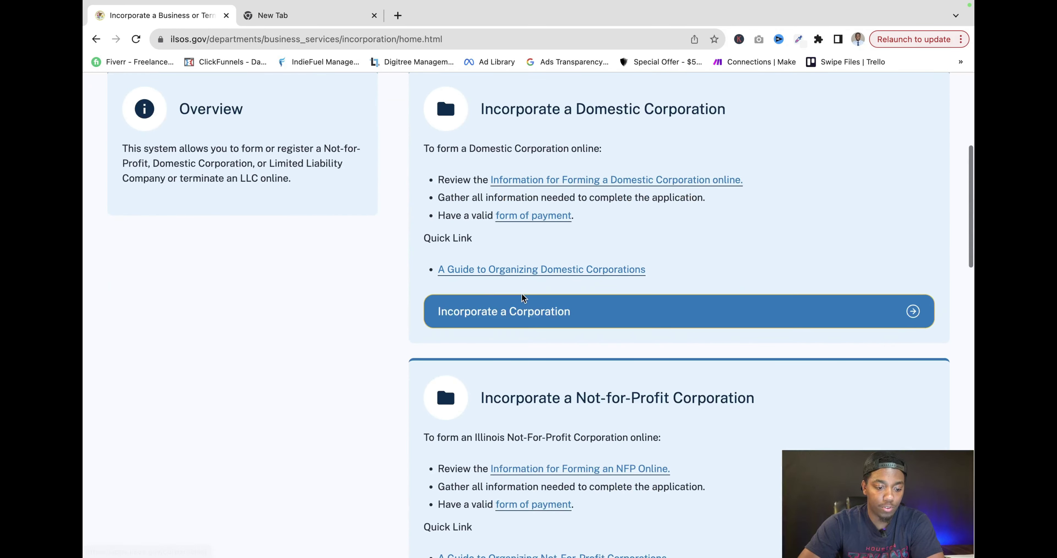
{"action": "scroll", "coordinate": [323, 406], "scroll_direction": "down", "scroll_amount": 10}
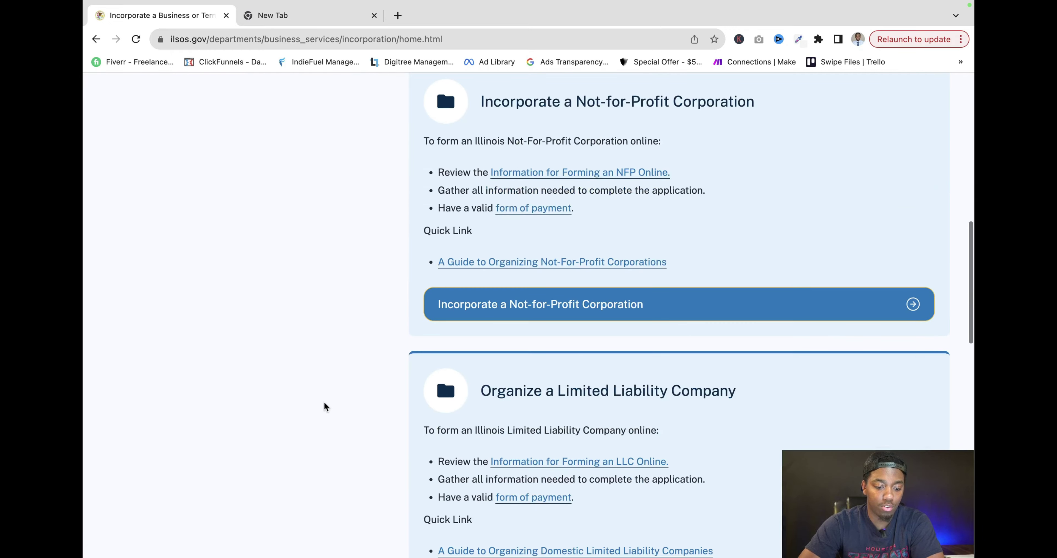
{"action": "scroll", "coordinate": [324, 406], "scroll_direction": "down", "scroll_amount": 16}
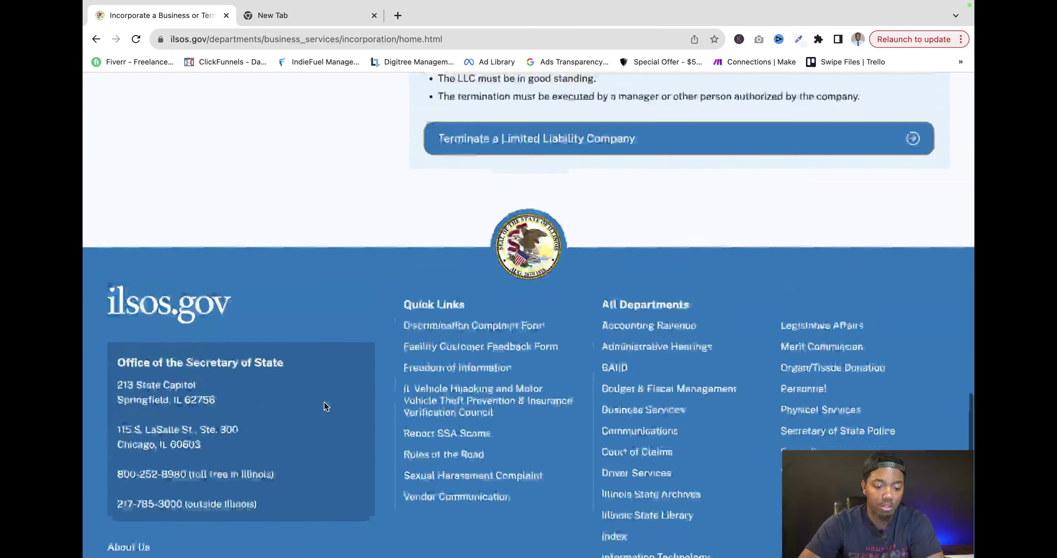
{"action": "scroll", "coordinate": [325, 406], "scroll_direction": "up", "scroll_amount": 20}
{"action": "scroll", "coordinate": [323, 406], "scroll_direction": "up", "scroll_amount": 2}
{"action": "scroll", "coordinate": [392, 388], "scroll_direction": "down", "scroll_amount": 5}
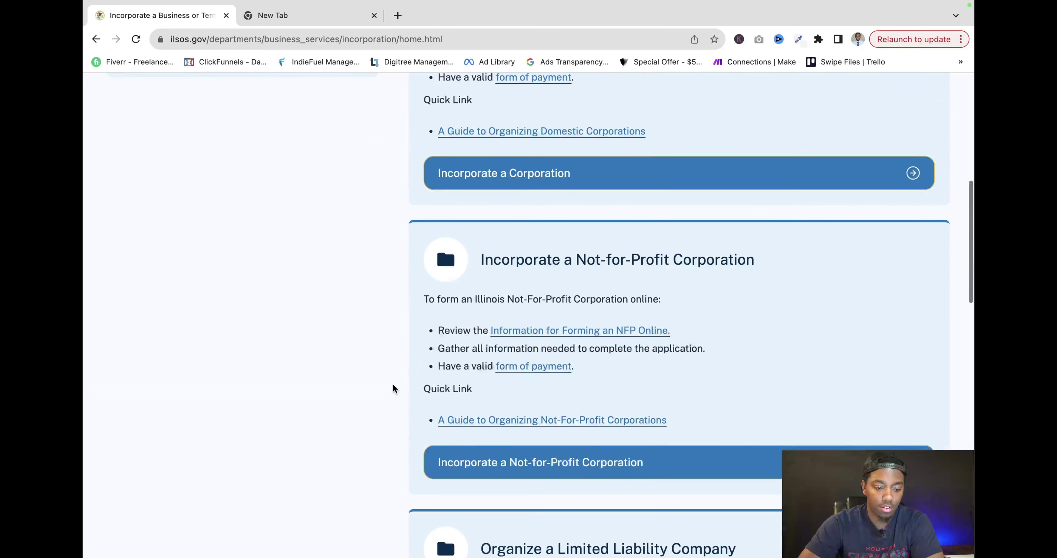
{"action": "scroll", "coordinate": [392, 388], "scroll_direction": "up", "scroll_amount": 3}
{"action": "scroll", "coordinate": [393, 387], "scroll_direction": "up", "scroll_amount": 3}
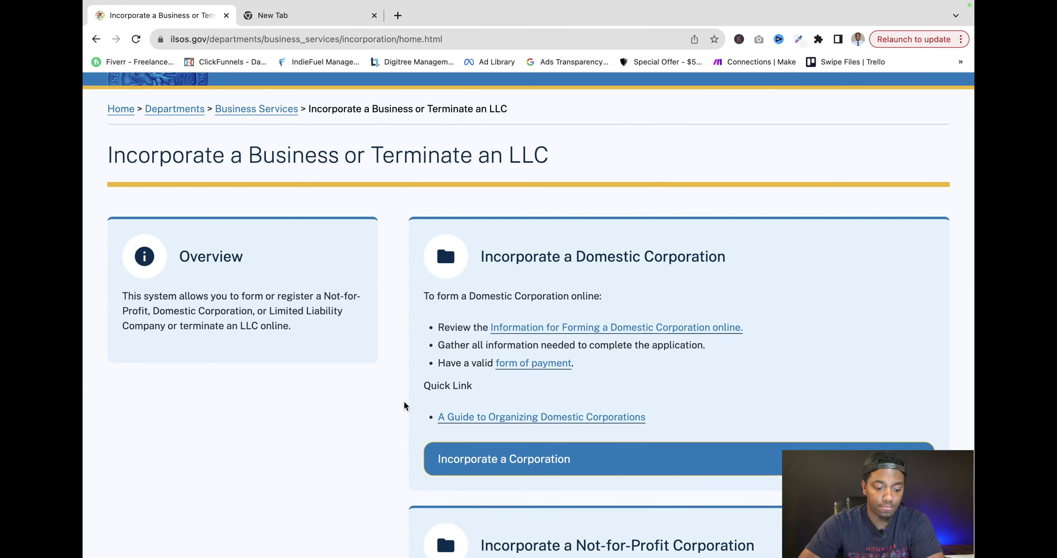
{"action": "scroll", "coordinate": [405, 406], "scroll_direction": "down", "scroll_amount": 7}
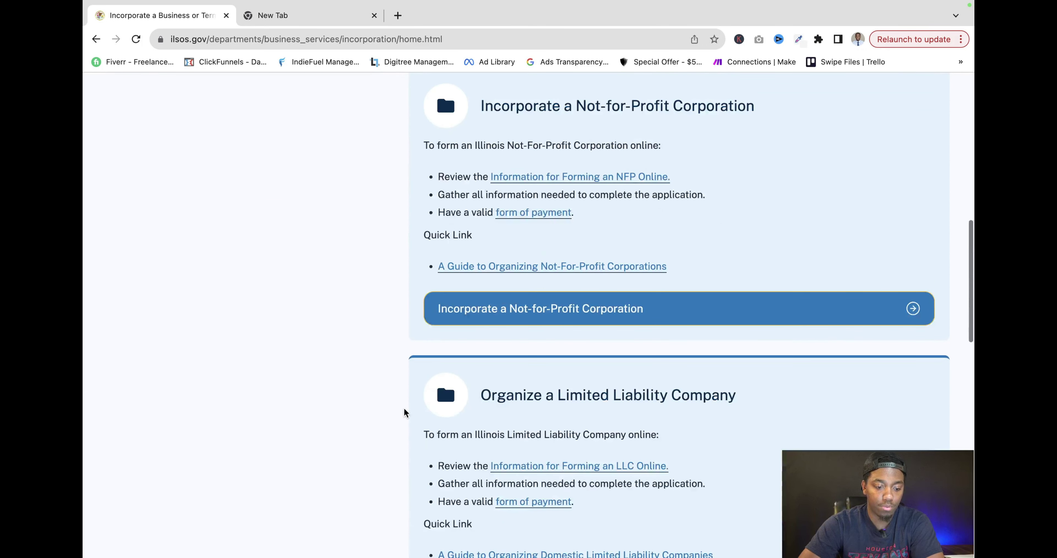
{"action": "scroll", "coordinate": [404, 409], "scroll_direction": "down", "scroll_amount": 5}
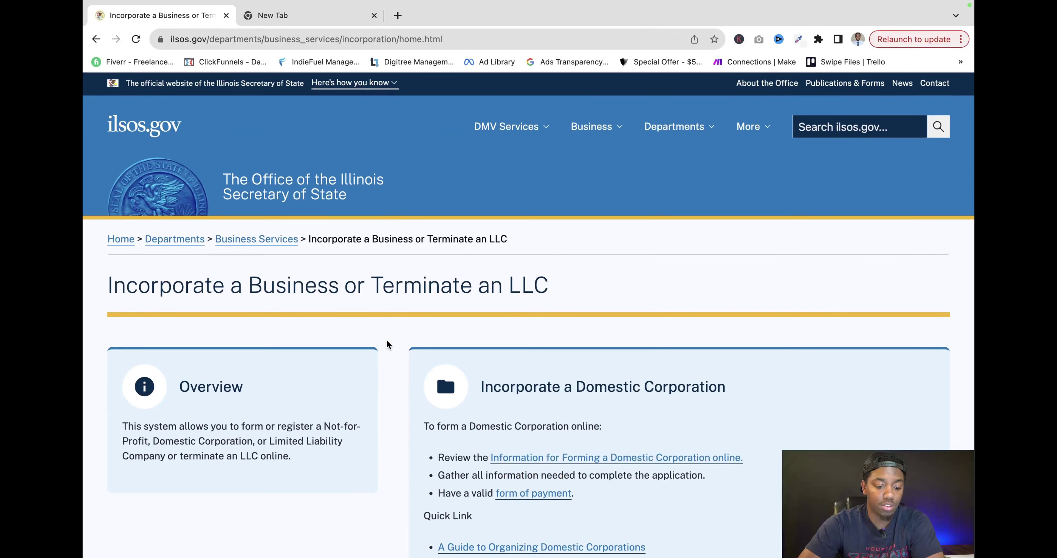
Start organizing a limited liability company online as a "standard" LLC without series and agree to the provisions.
{"action": "scroll", "coordinate": [387, 338], "scroll_direction": "down", "scroll_amount": 15}
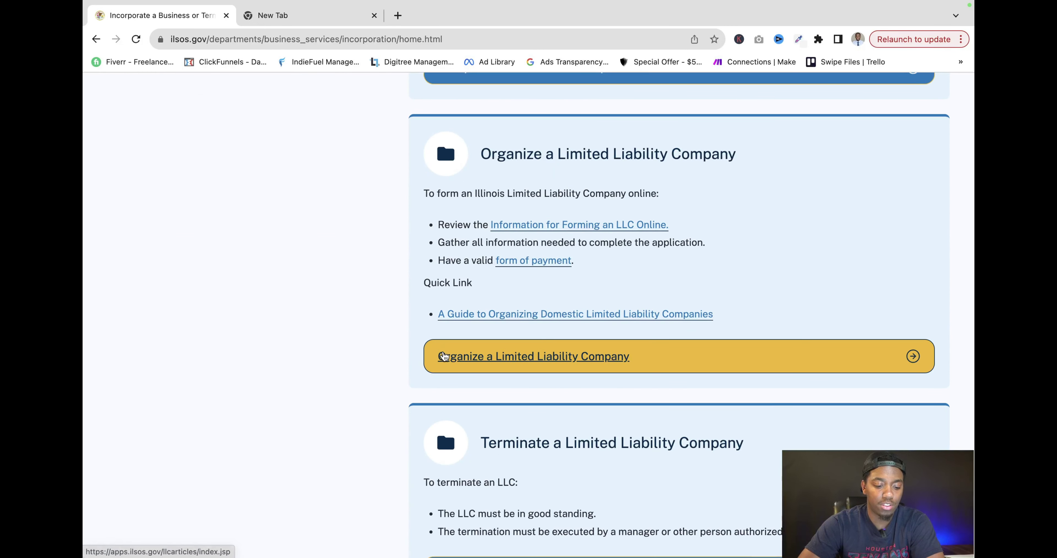
{"action": "left_click", "coordinate": [541, 356]}
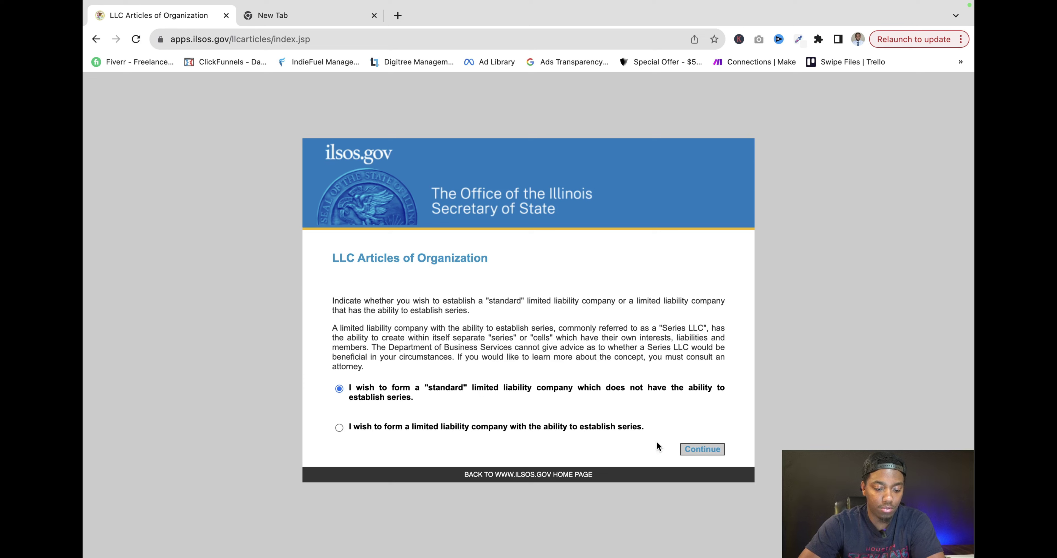
{"action": "left_click", "coordinate": [710, 449]}
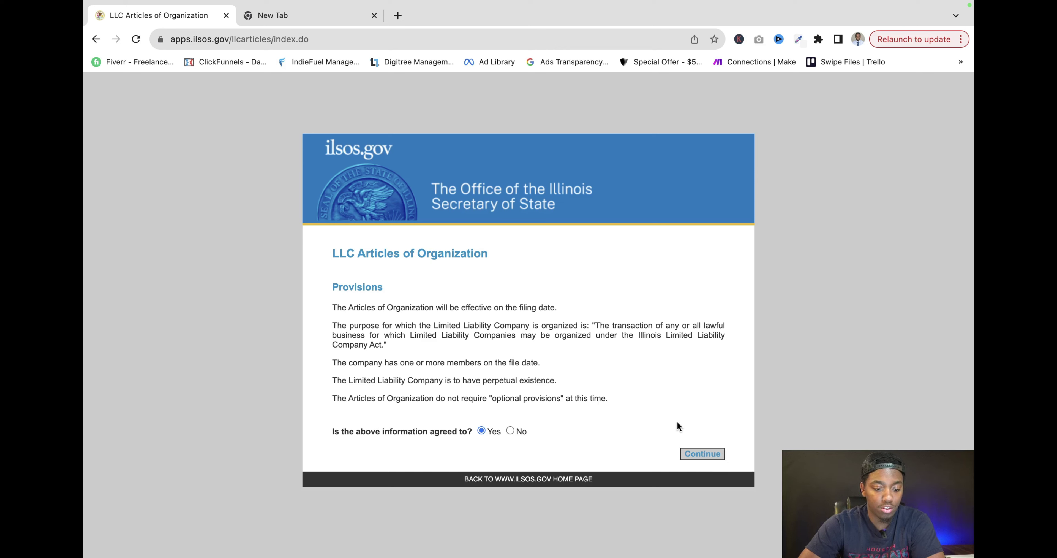
{"action": "left_click", "coordinate": [709, 453]}
Enter "tony's LLC" as the proposed limited liability company name and submit it.
{"action": "left_click", "coordinate": [444, 412]}
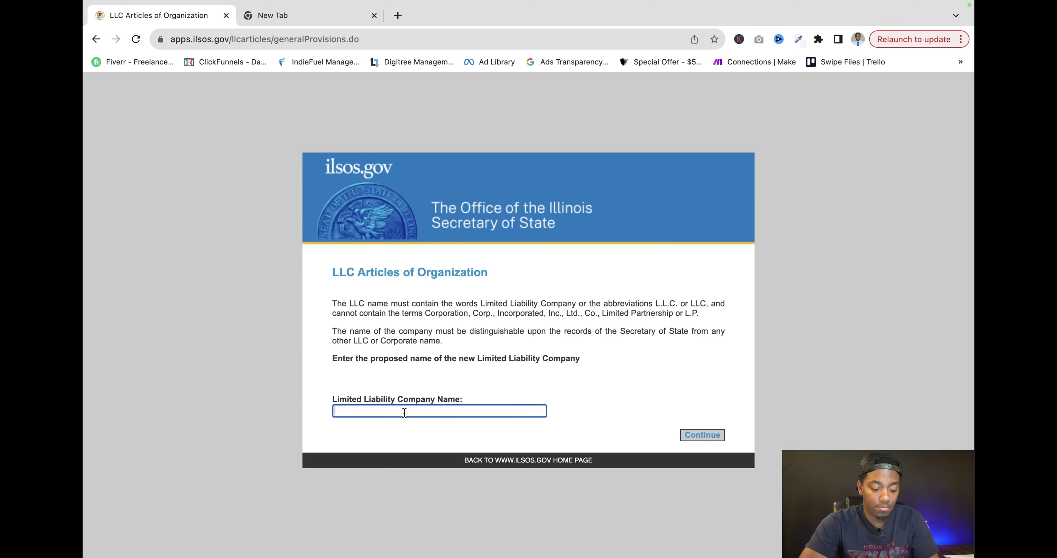
{"action": "type", "text": "ton"}
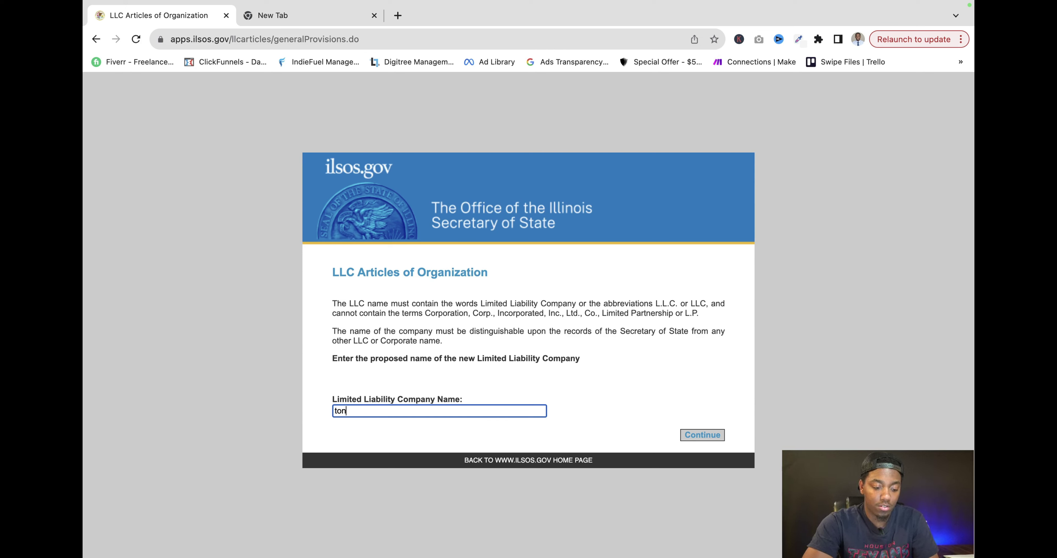
{"action": "type", "text": "y's L"}
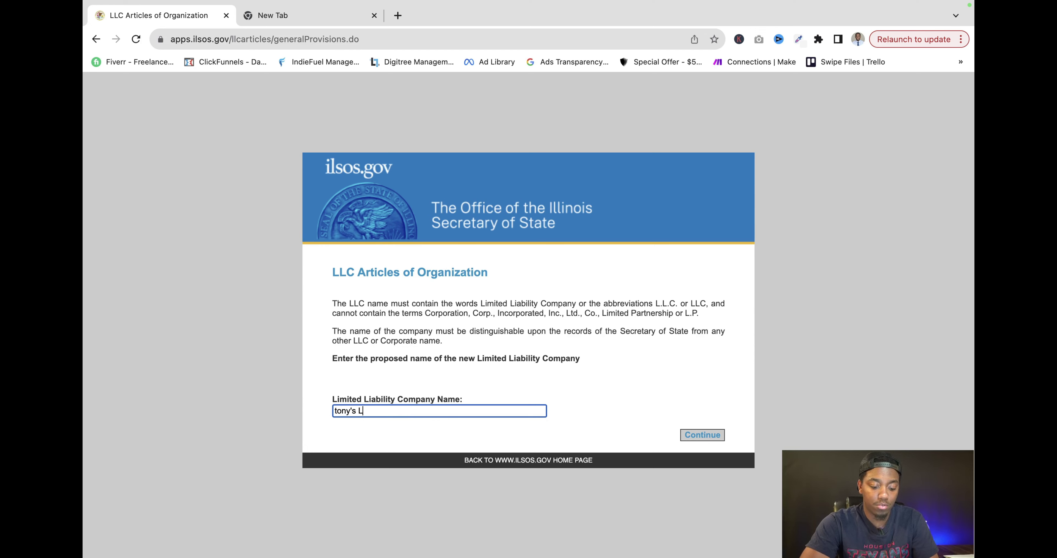
{"action": "type", "text": "LC"}
{"action": "left_click", "coordinate": [707, 433]}
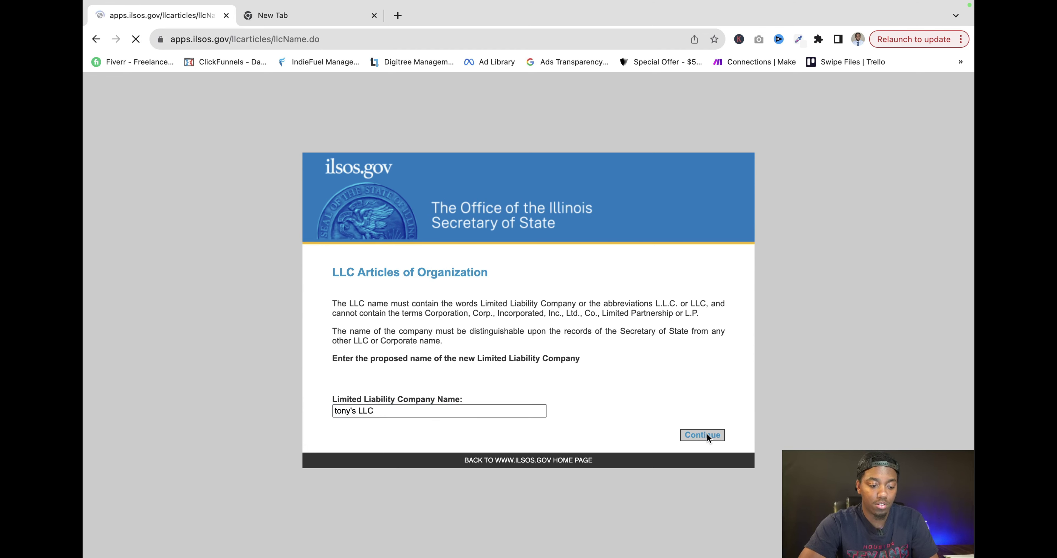
Review the list of business names on record that may conflict with the proposed LLC name.
{"action": "scroll", "coordinate": [374, 383], "scroll_direction": "down", "scroll_amount": 8}
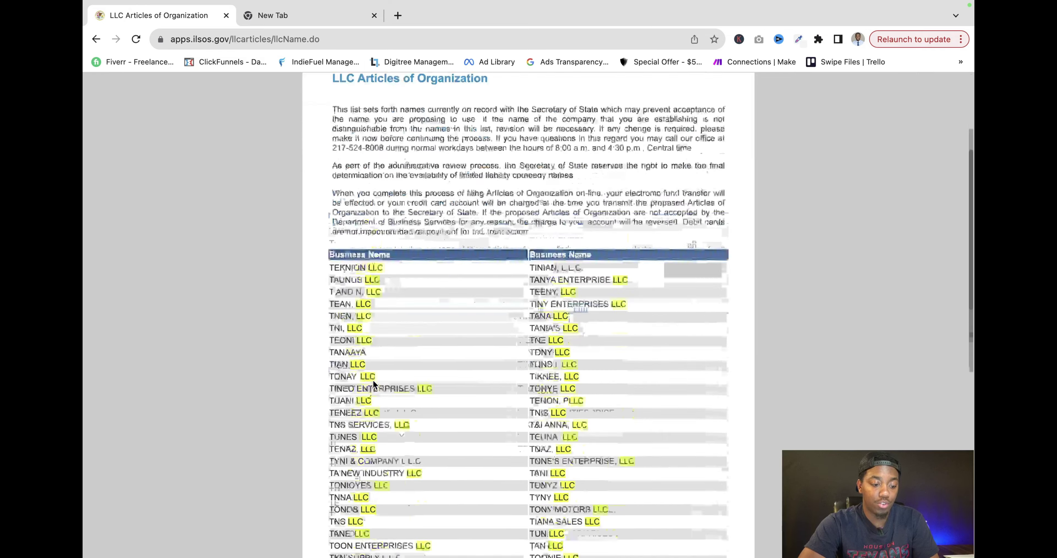
{"action": "scroll", "coordinate": [365, 270], "scroll_direction": "down", "scroll_amount": 4}
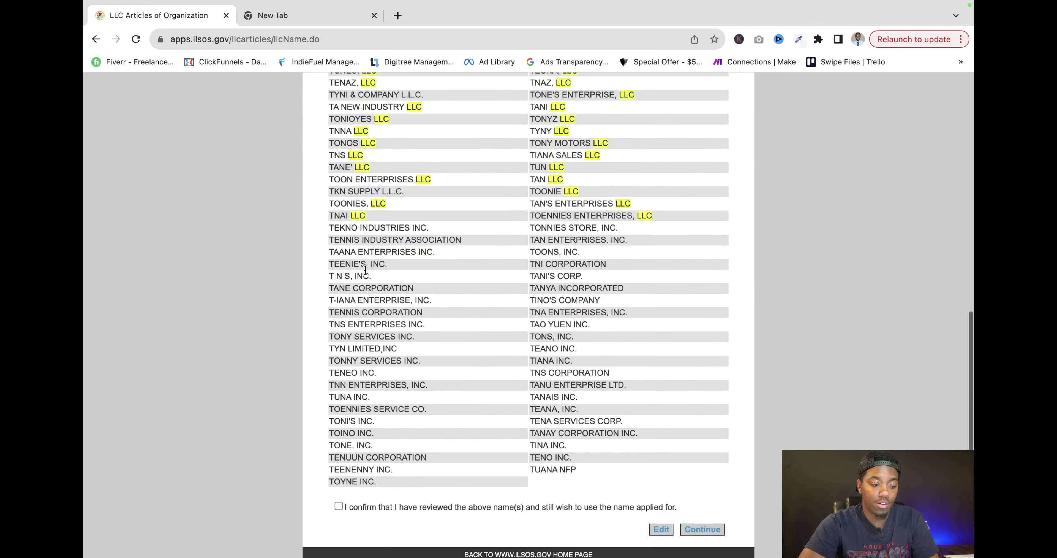
{"action": "scroll", "coordinate": [396, 222], "scroll_direction": "up", "scroll_amount": 8}
{"action": "scroll", "coordinate": [396, 222], "scroll_direction": "up", "scroll_amount": 1}
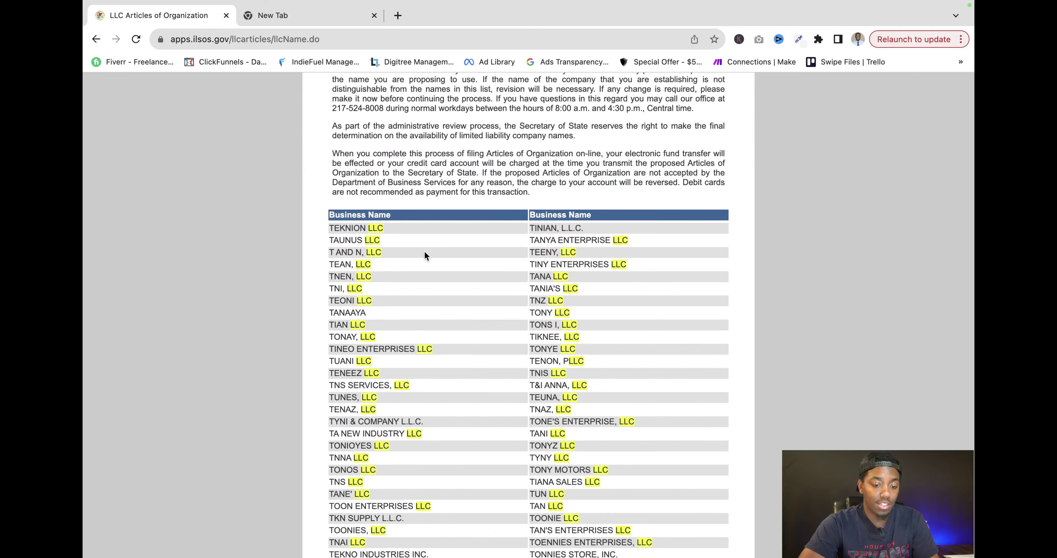
{"action": "scroll", "coordinate": [416, 207], "scroll_direction": "up", "scroll_amount": 4}
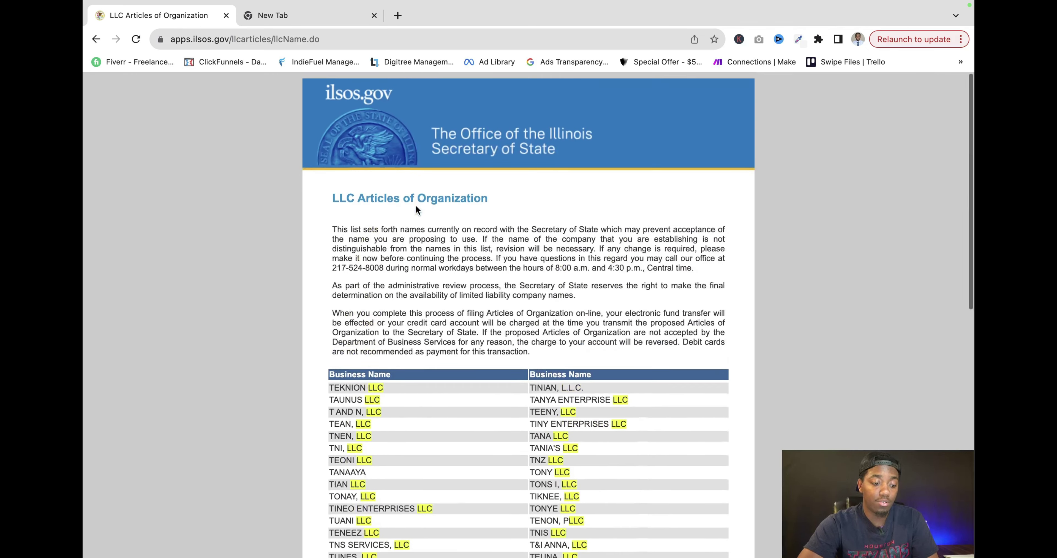
{"action": "scroll", "coordinate": [416, 204], "scroll_direction": "down", "scroll_amount": 8}
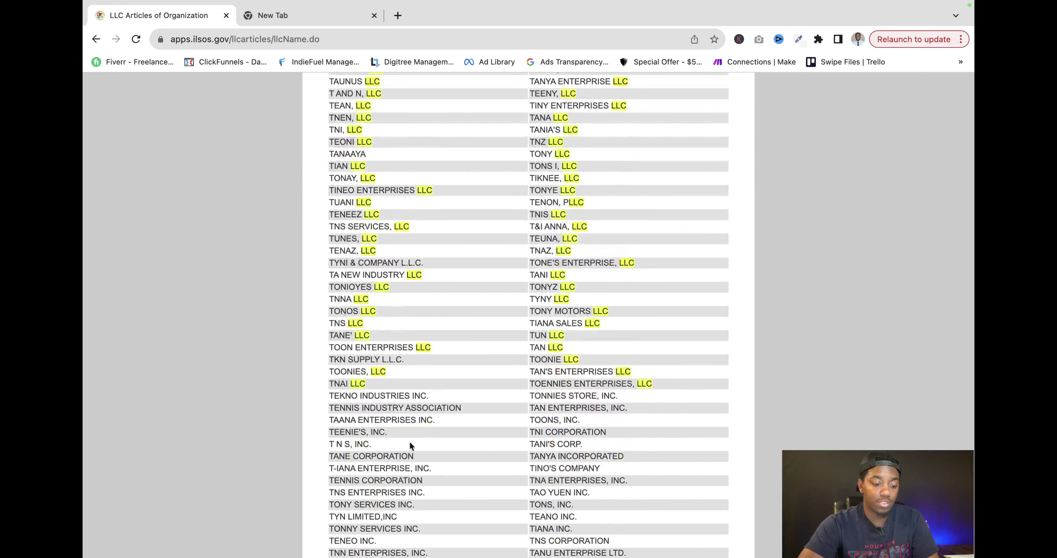
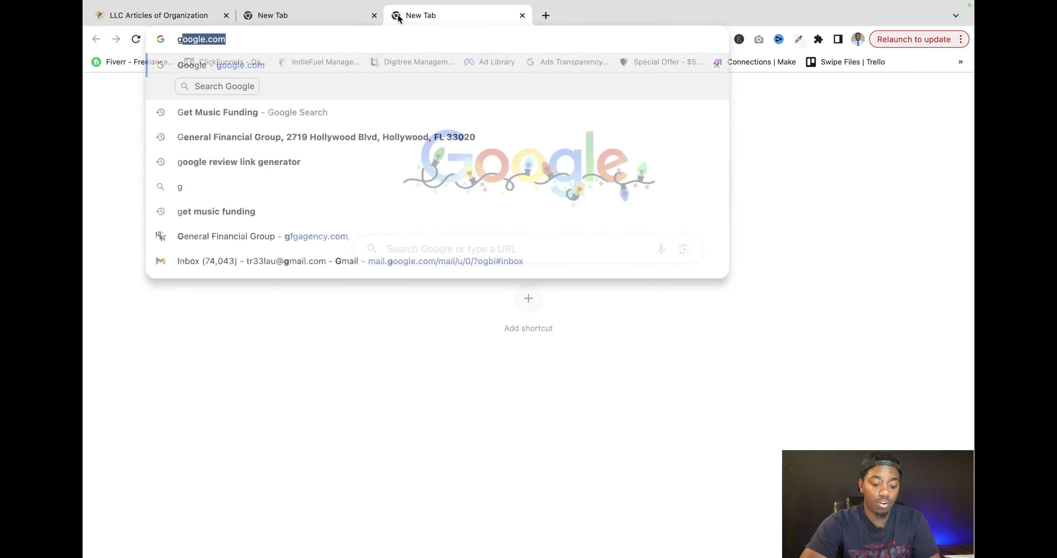
Load godaddy.com in a new browser tab and replace it with namecheap.com.
{"action": "key", "text": "Return"}
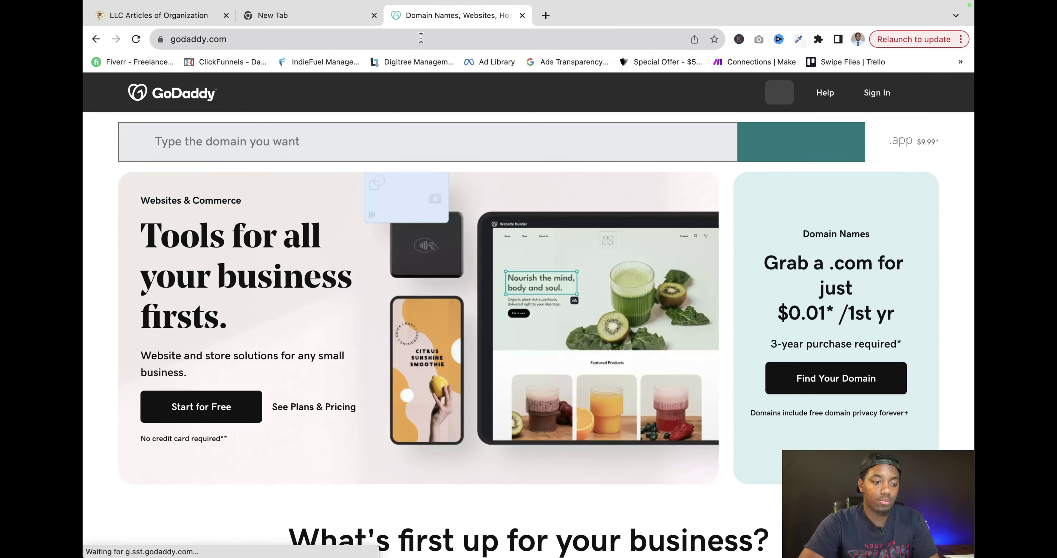
{"action": "left_click", "coordinate": [397, 38]}
{"action": "type", "text": "nameche"}
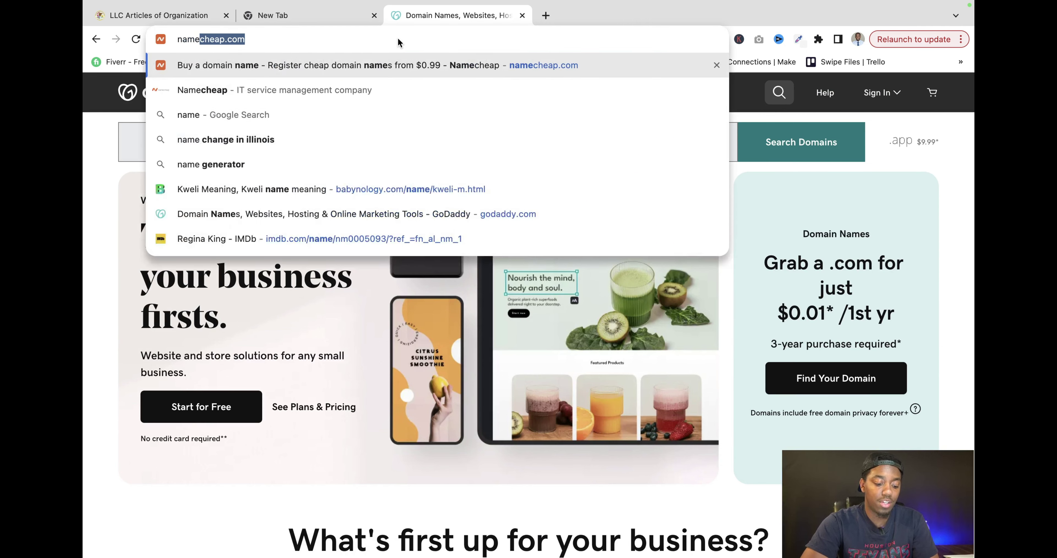
{"action": "type", "text": "ap"}
{"action": "key", "text": "Return"}
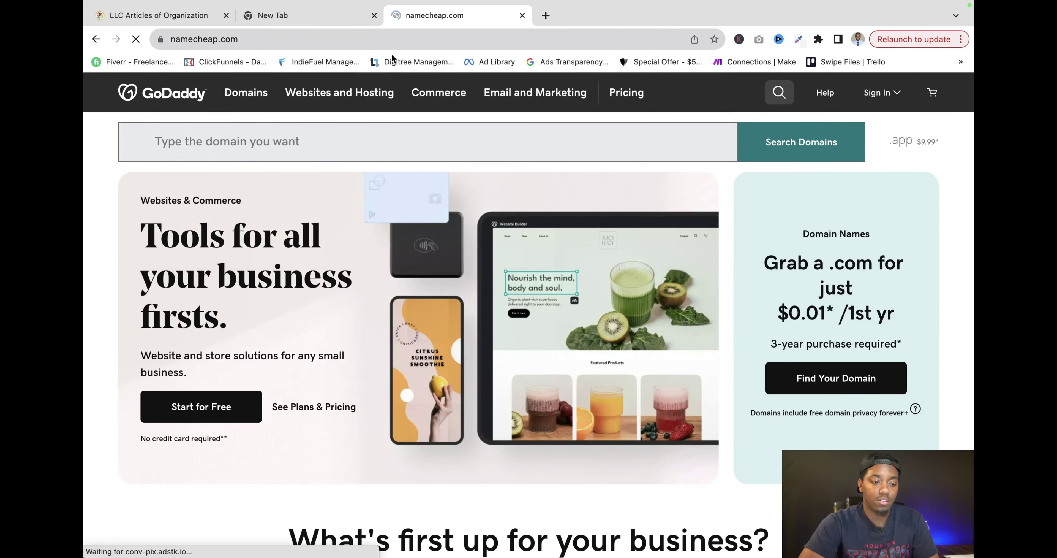
Search Namecheap for the domain "tony's", and refine the search to "tony'sllc".
{"action": "scroll", "coordinate": [390, 369], "scroll_direction": "down", "scroll_amount": 1}
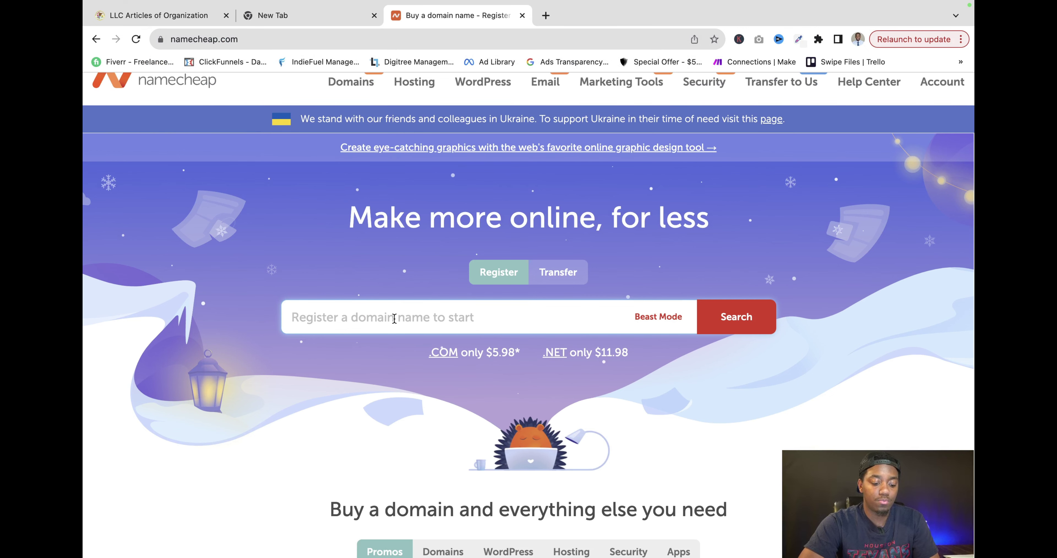
{"action": "type", "text": "tony's"}
{"action": "key", "text": "Return"}
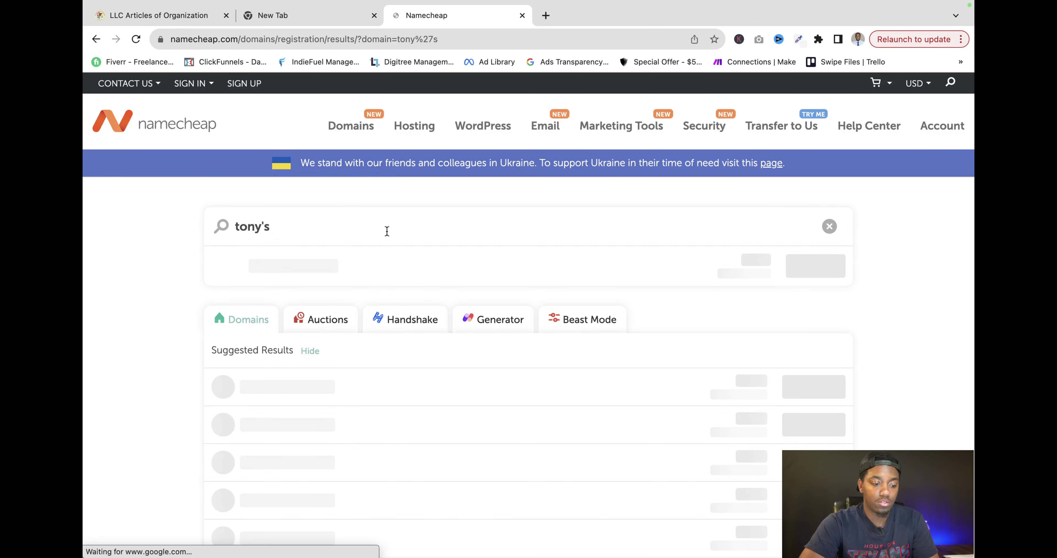
{"action": "type", "text": "llx"}
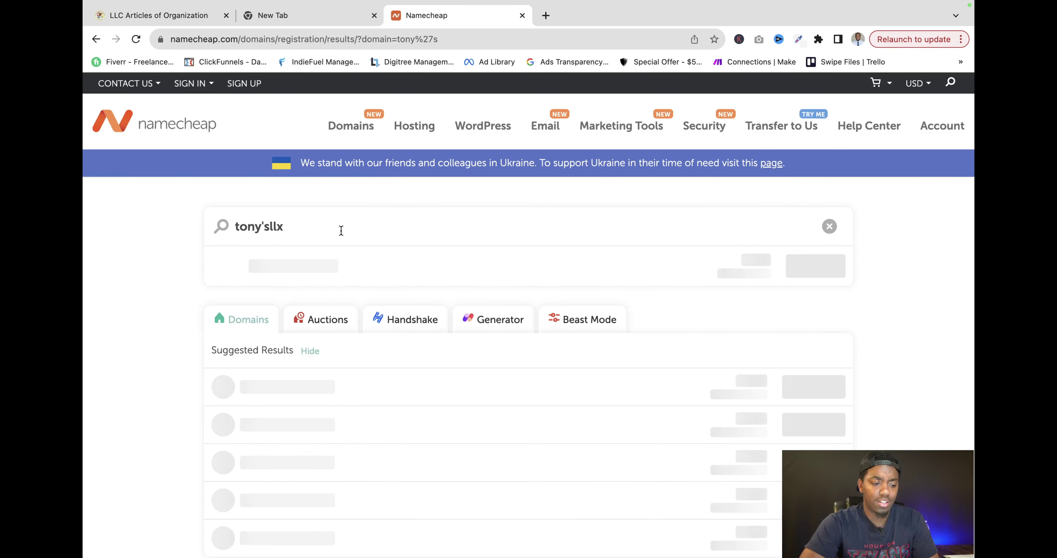
{"action": "key", "text": "BackSpace"}
{"action": "type", "text": "c"}
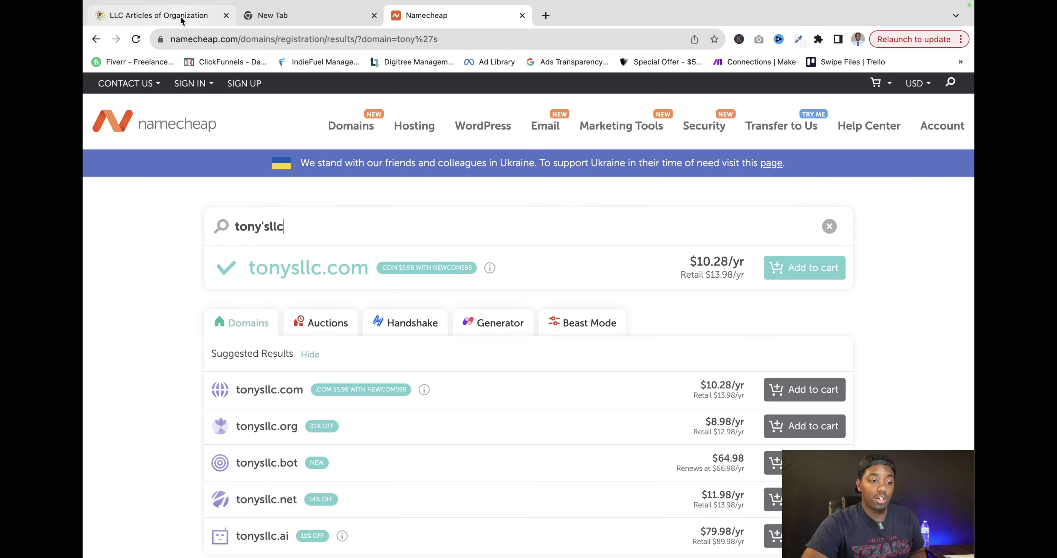
Return to the LLC Articles of Organization page and examine the conflicting business names list for names resembling the proposed one.
{"action": "left_click", "coordinate": [213, 20]}
{"action": "scroll", "coordinate": [453, 297], "scroll_direction": "up", "scroll_amount": 5}
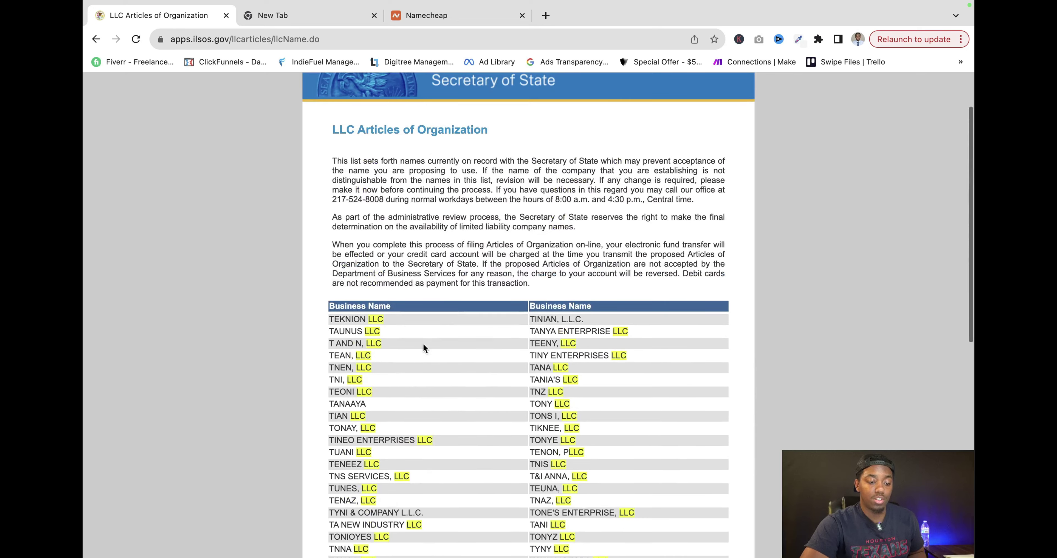
{"action": "scroll", "coordinate": [404, 347], "scroll_direction": "down", "scroll_amount": 10}
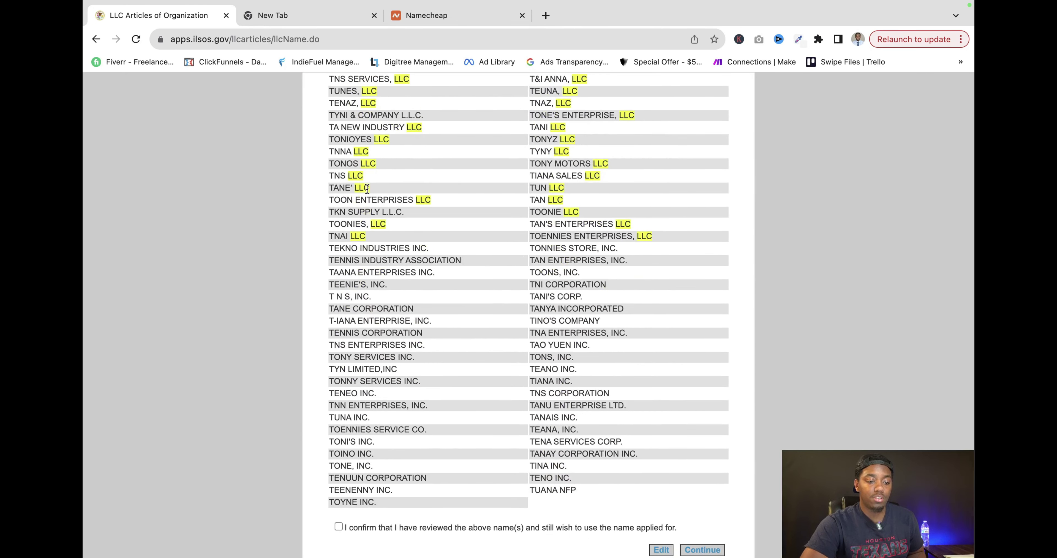
{"action": "scroll", "coordinate": [411, 231], "scroll_direction": "down", "scroll_amount": 1}
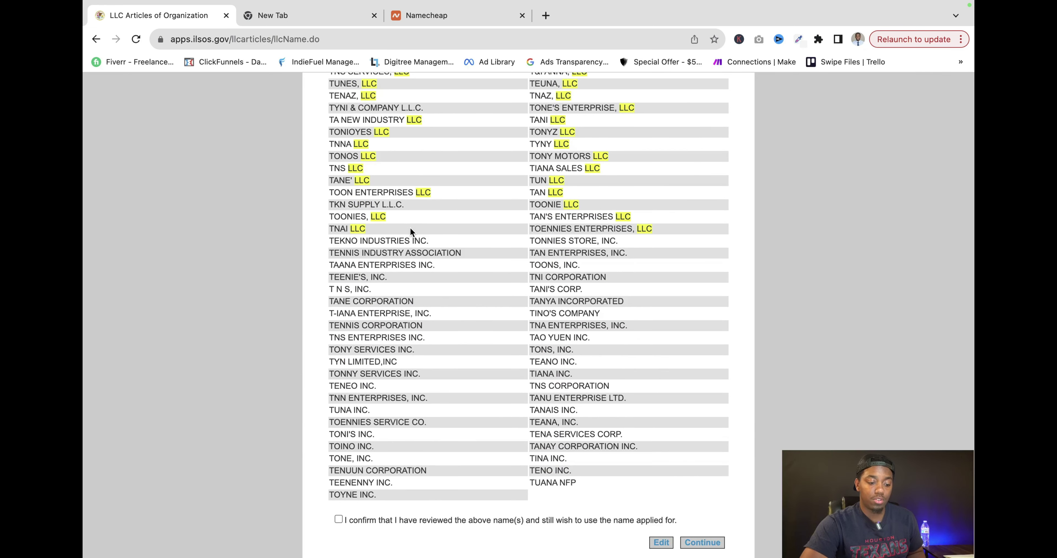
{"action": "left_click_drag", "start_coordinate": [341, 434], "coordinate": [349, 435]}
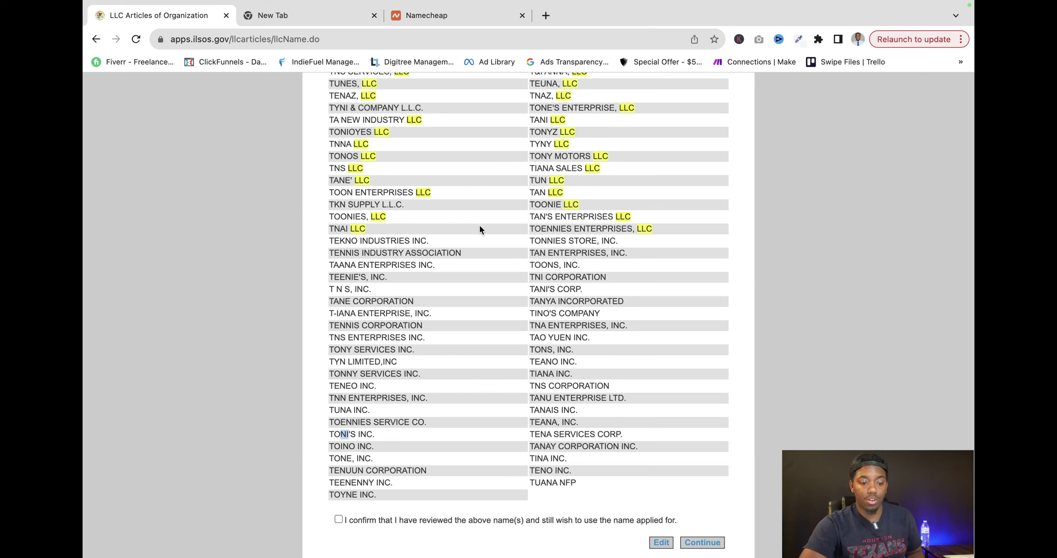
{"action": "scroll", "coordinate": [479, 224], "scroll_direction": "up", "scroll_amount": 3}
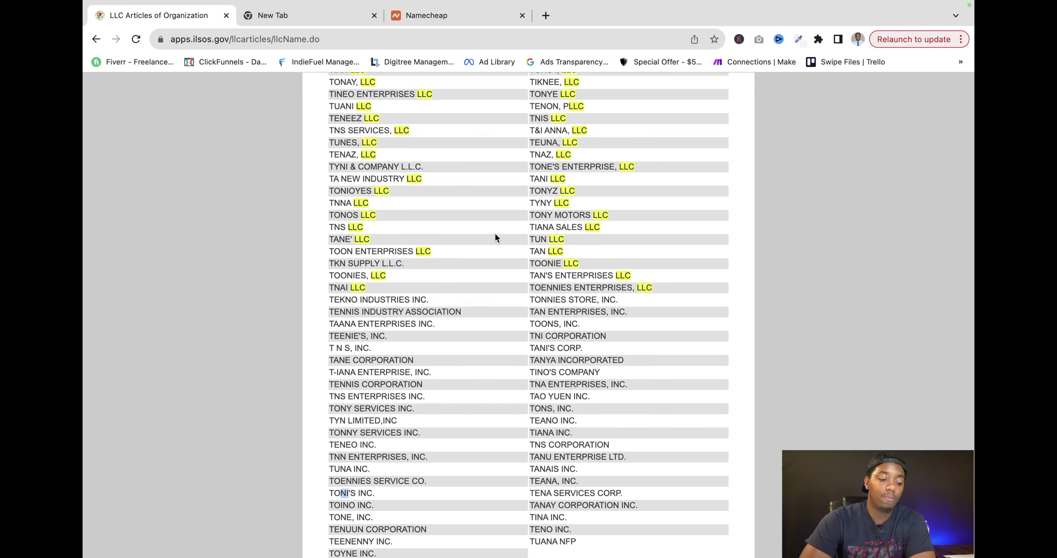
{"action": "scroll", "coordinate": [496, 242], "scroll_direction": "up", "scroll_amount": 15}
{"action": "scroll", "coordinate": [496, 242], "scroll_direction": "down", "scroll_amount": 20}
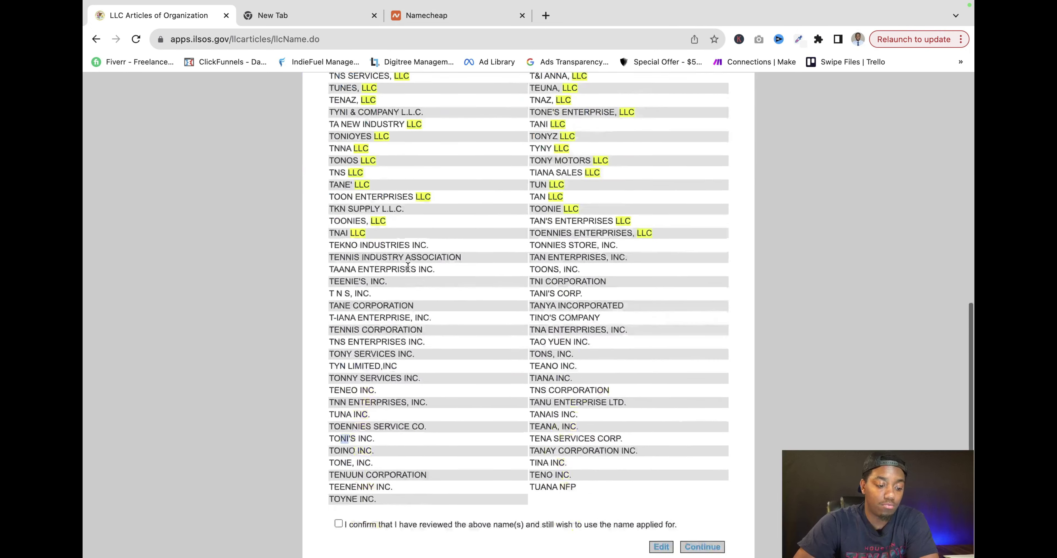
{"action": "scroll", "coordinate": [407, 267], "scroll_direction": "up", "scroll_amount": 15}
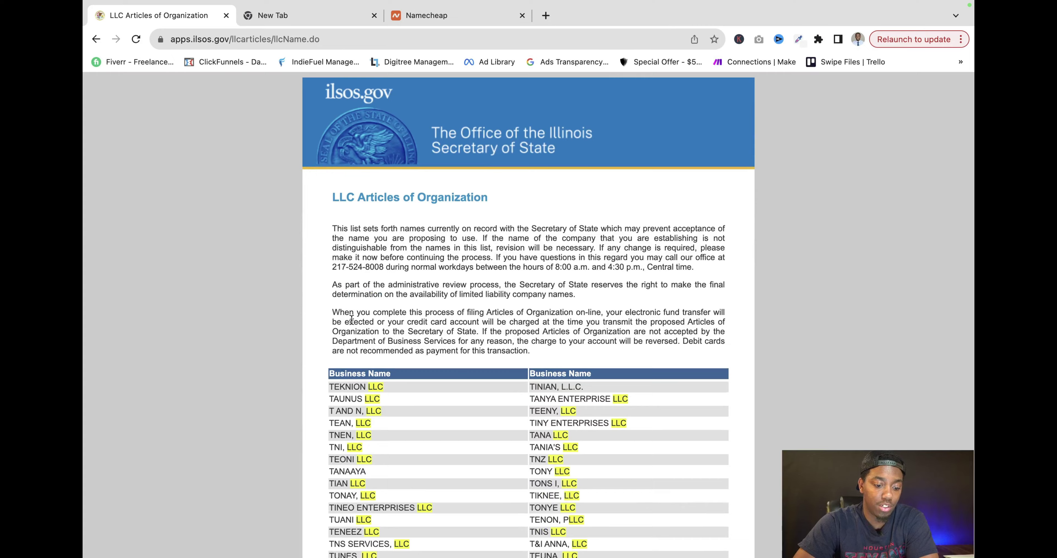
Confirm that the listed names were reviewed and the proposed name is still wanted, and continue the filing.
{"action": "scroll", "coordinate": [352, 319], "scroll_direction": "down", "scroll_amount": 20}
{"action": "left_click", "coordinate": [338, 487]}
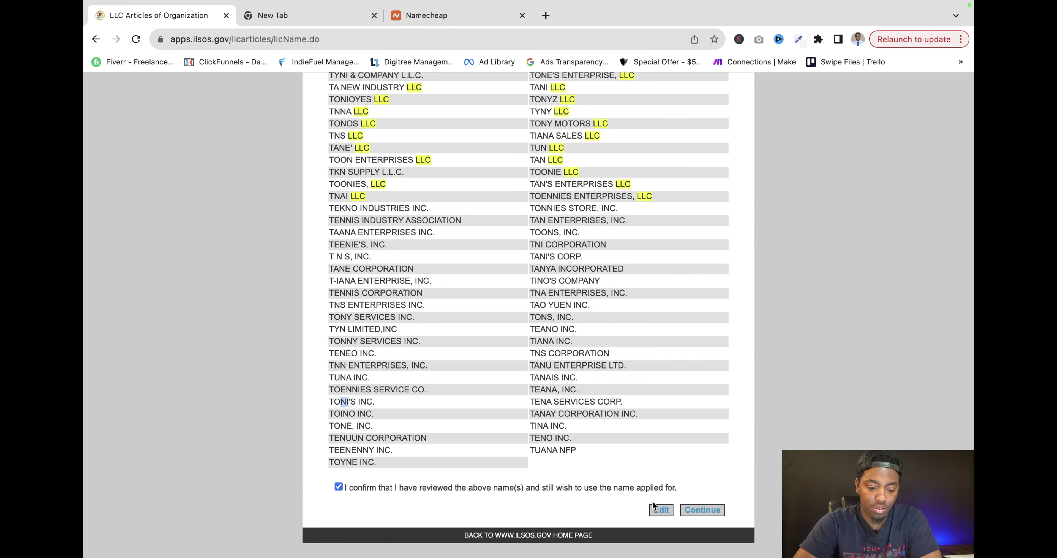
{"action": "left_click", "coordinate": [703, 511]}
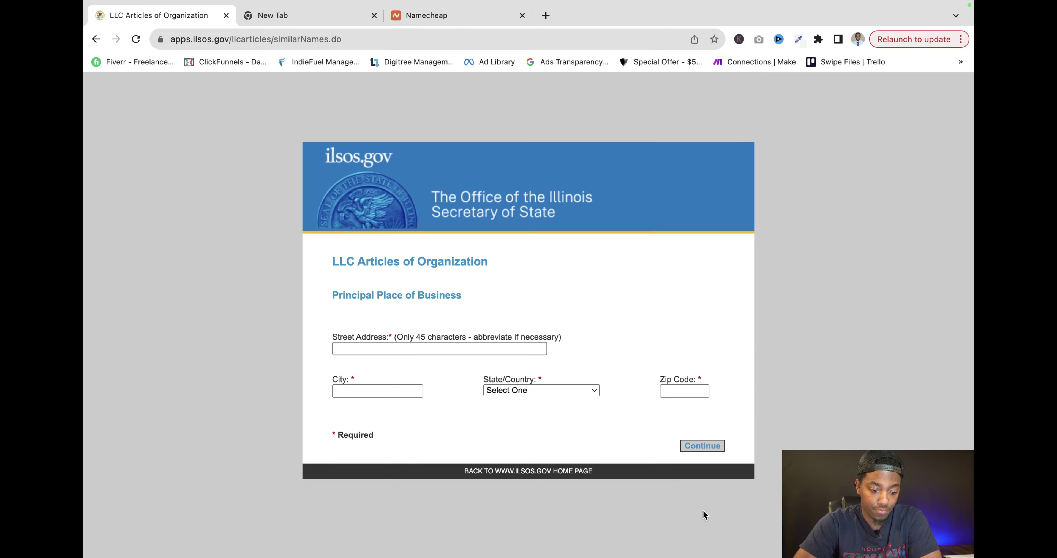
Enter the street address for the principal place of business.
{"action": "left_click", "coordinate": [405, 354]}
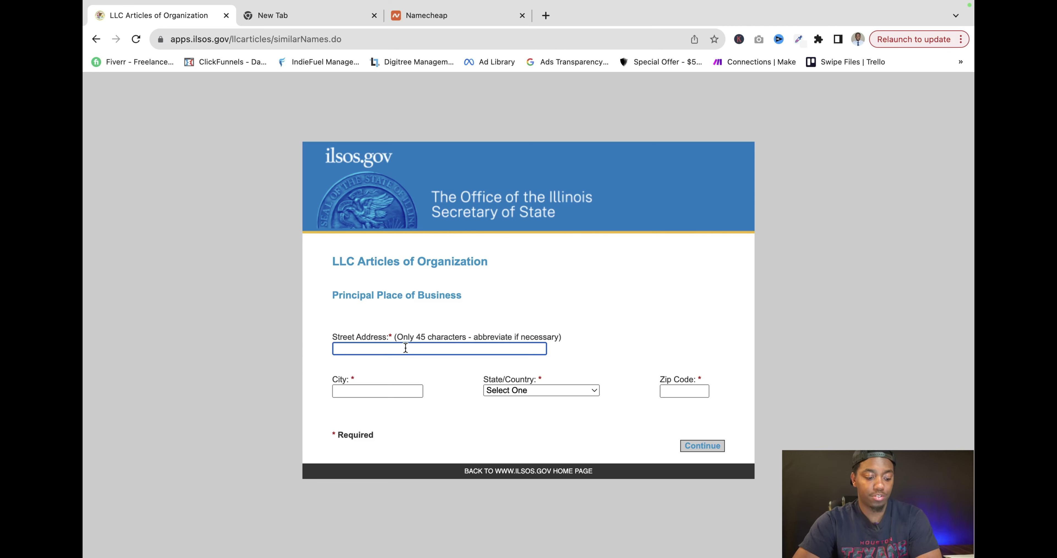
{"action": "type", "text": "123"}
{"action": "type", "text": " Main"}
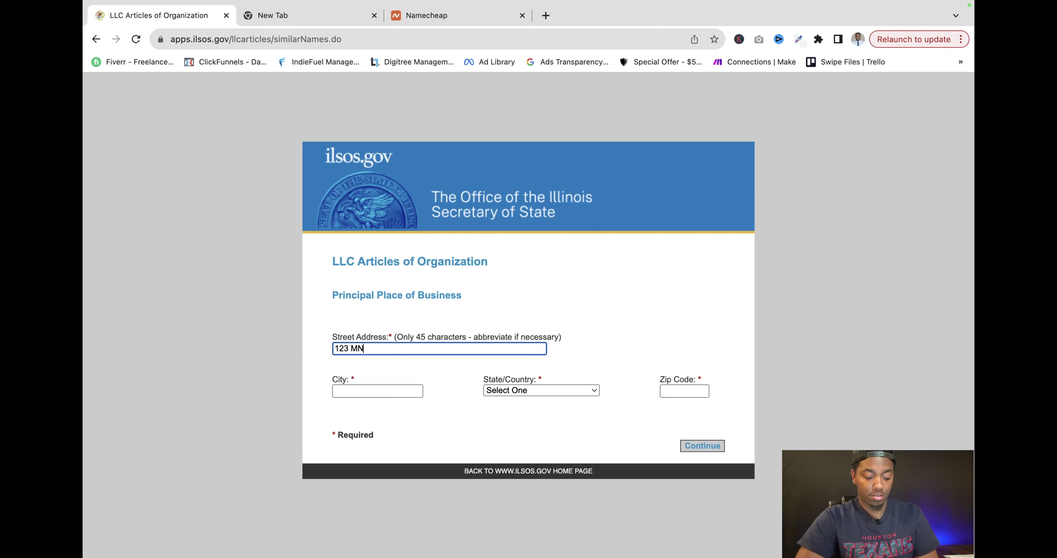
{"action": "key", "text": "BackSpace"}
{"action": "key", "text": "BackSpace"}
{"action": "key", "text": "BackSpace"}
{"action": "type", "text": "aine"}
{"action": "key", "text": "BackSpace"}
{"action": "key", "text": "BackSpace"}
{"action": "type", "text": "st"}
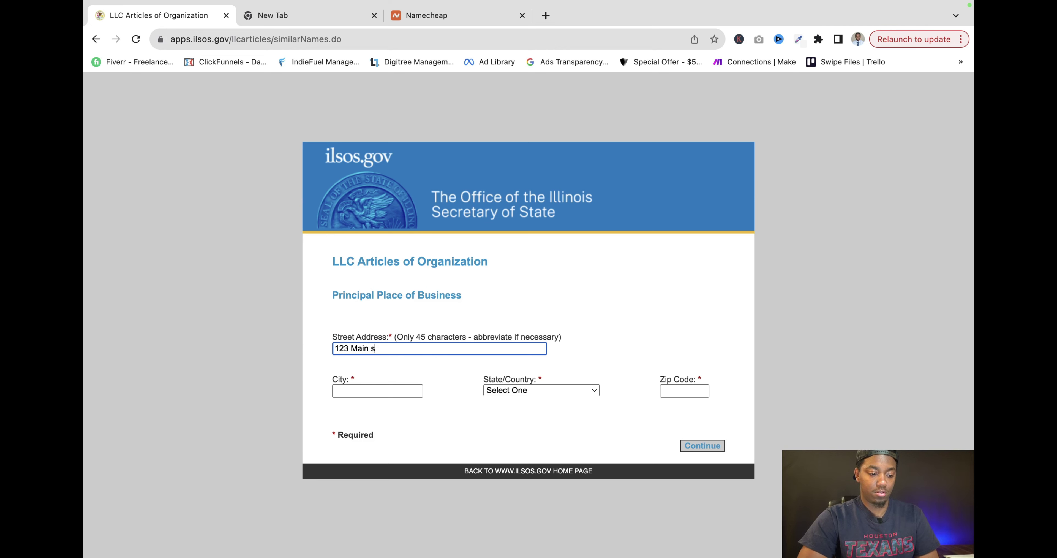
Fill in the principal place of business's city and ZIP code, choose ILLINOIS as the state, and submit the page.
{"action": "left_click", "coordinate": [377, 390]}
{"action": "type", "text": "chicago"}
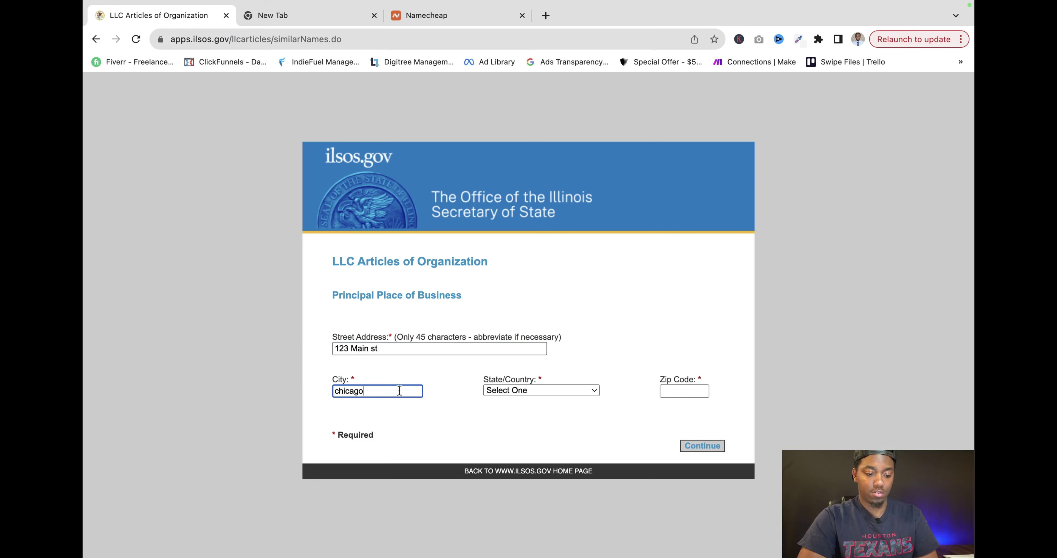
{"action": "left_click", "coordinate": [527, 390]}
{"action": "left_click", "coordinate": [526, 404]}
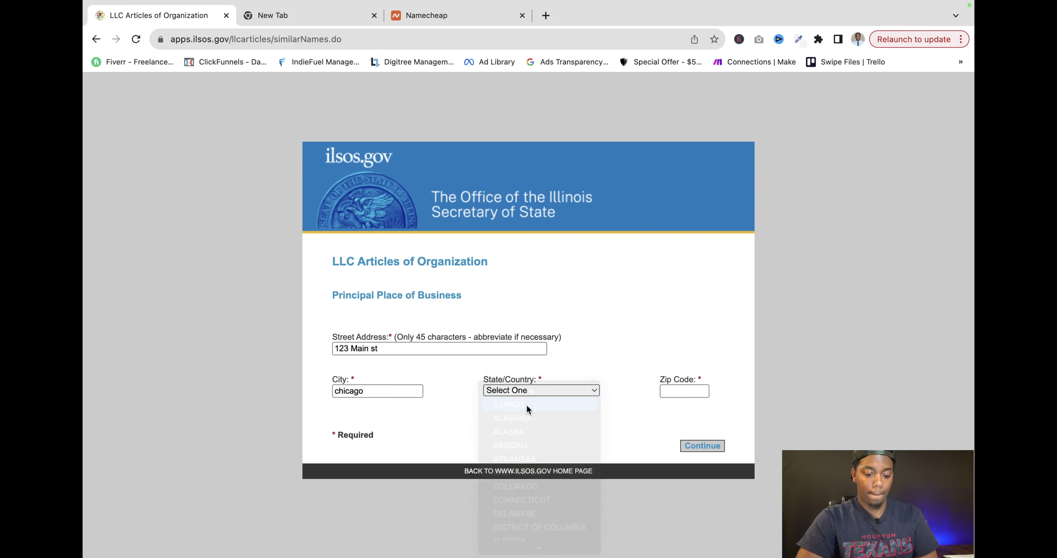
{"action": "left_click", "coordinate": [685, 392]}
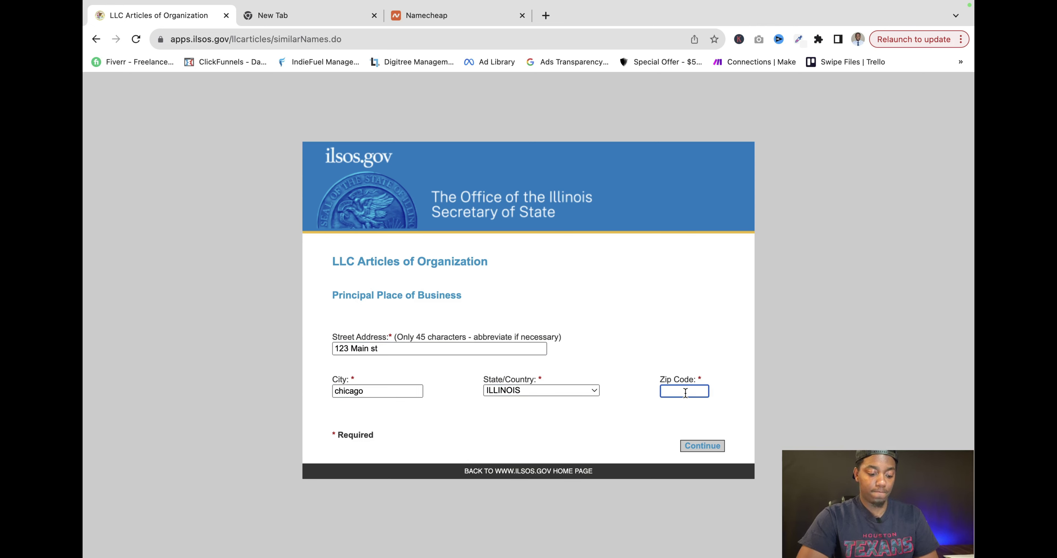
{"action": "type", "text": "52445"}
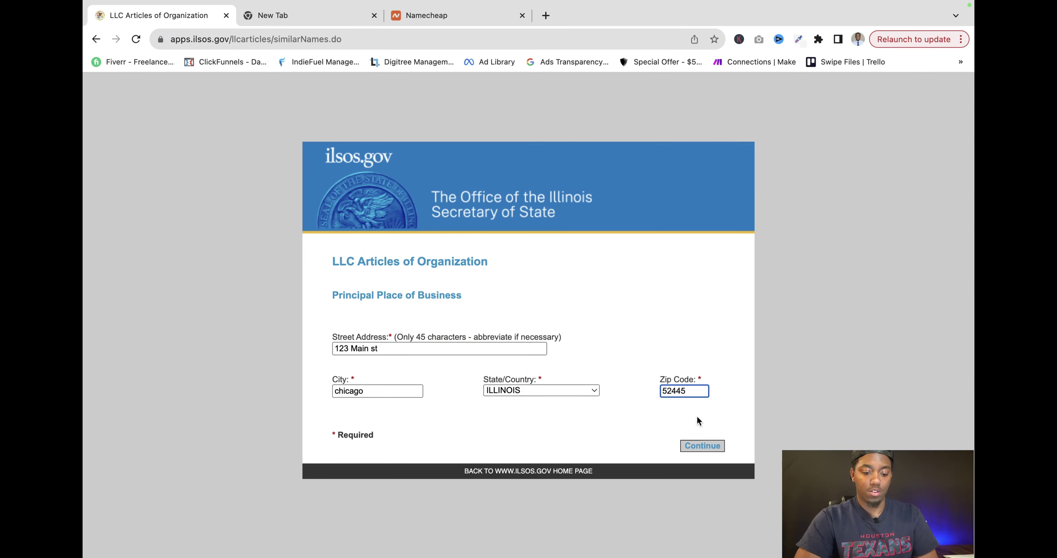
{"action": "left_click", "coordinate": [700, 445]}
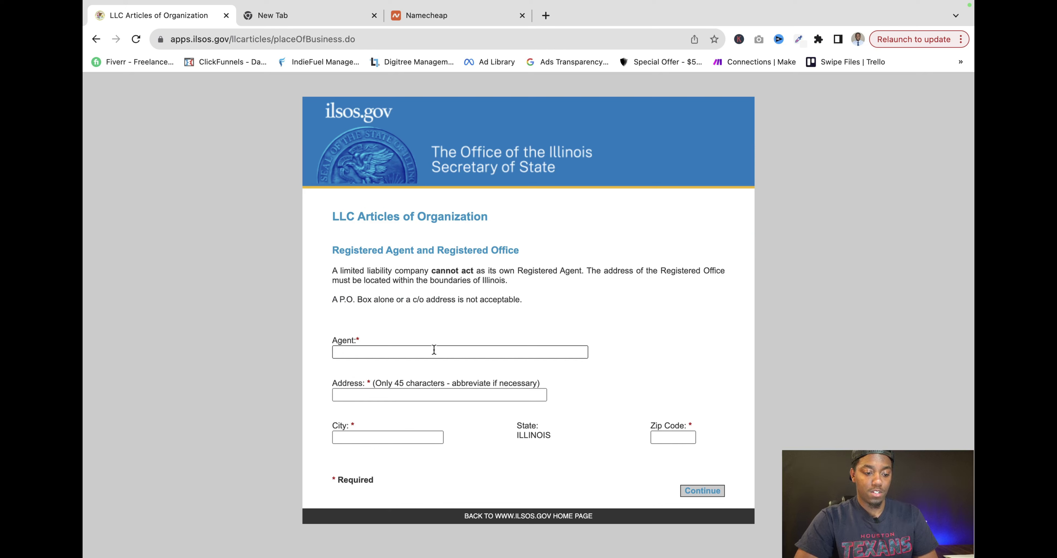
{"action": "left_click", "coordinate": [420, 354]}
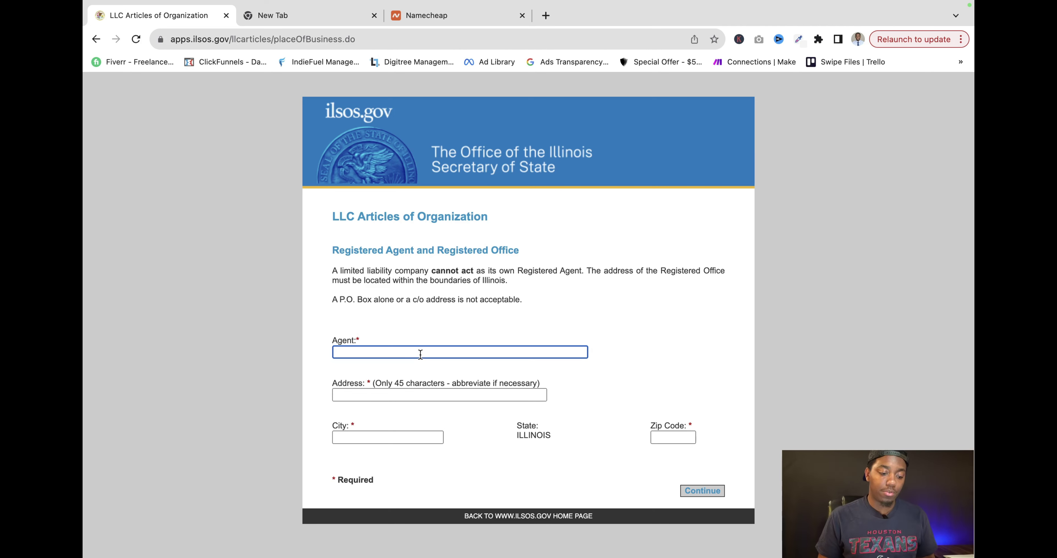
{"action": "type", "text": "Tremayne"}
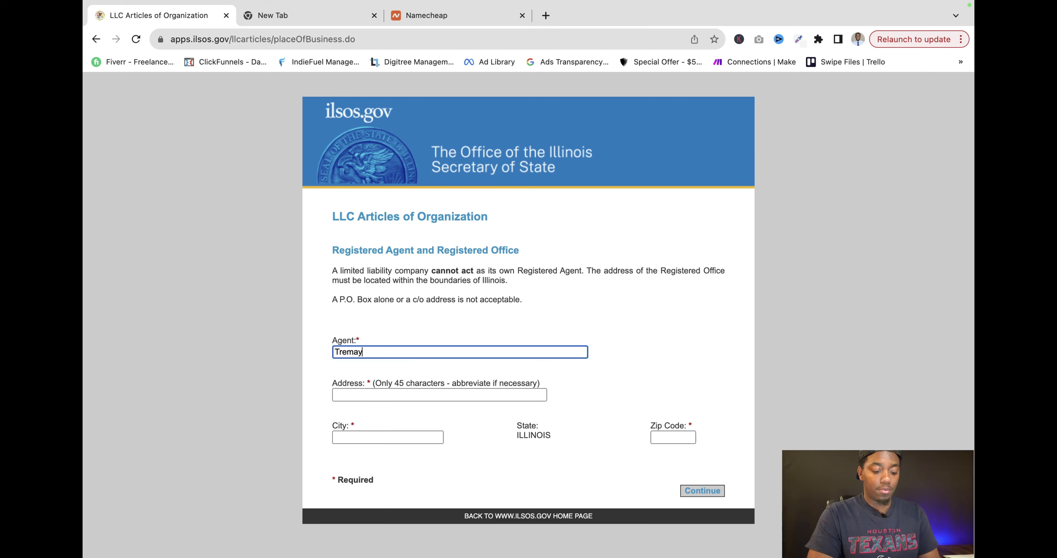
{"action": "left_click", "coordinate": [415, 395]}
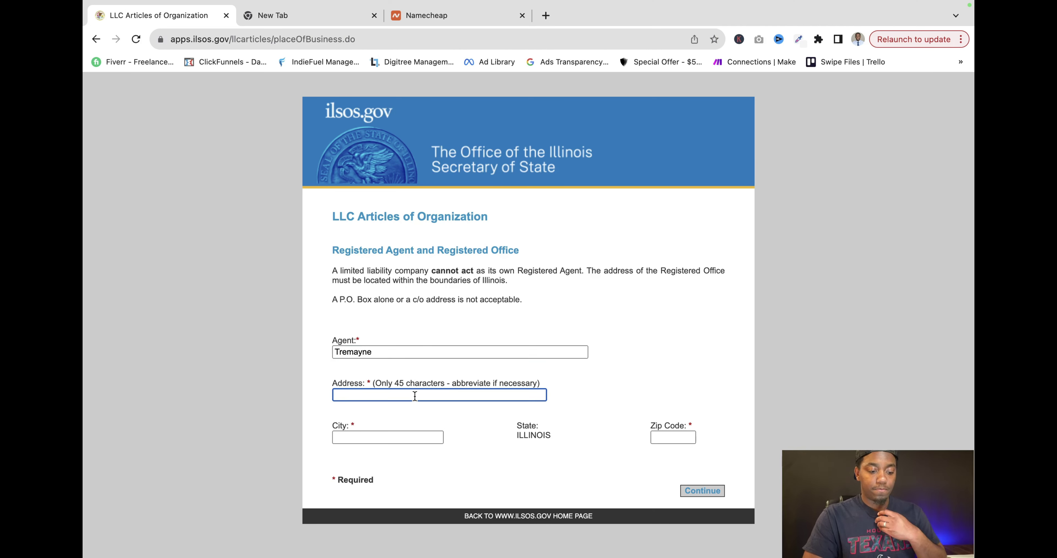
Set the registered agent to the placeholder text "First and Last Name".
{"action": "double_click", "coordinate": [424, 352]}
{"action": "type", "text": "Fi"}
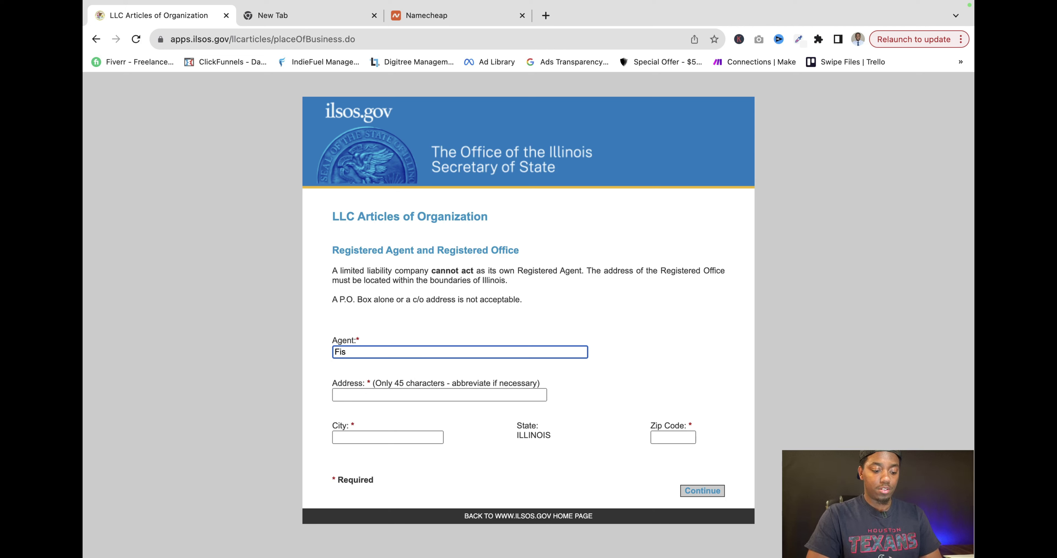
{"action": "type", "text": "rst and Last Name"}
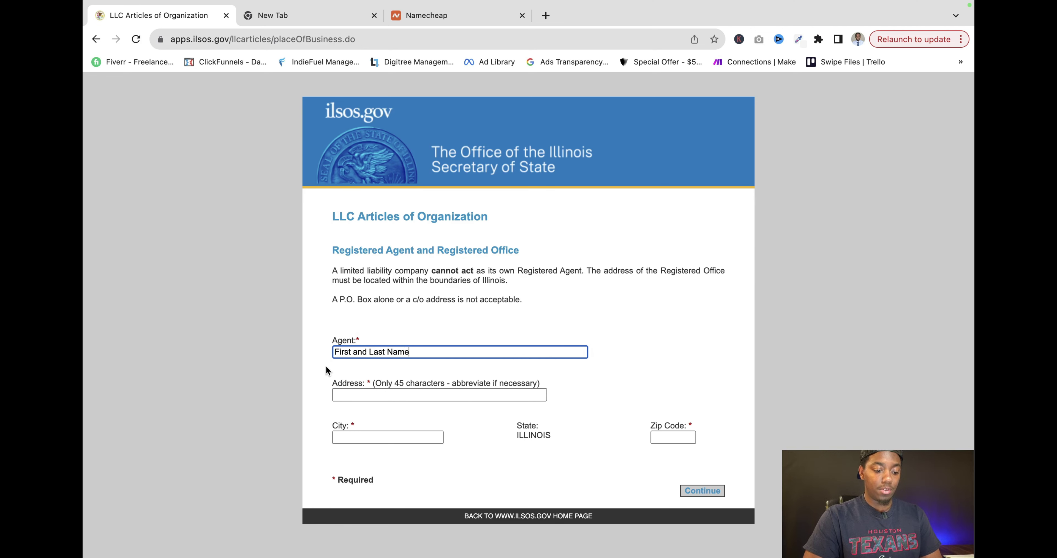
Enter the registered office's street address, city and ZIP code, and submit the registered agent details.
{"action": "left_click", "coordinate": [338, 394]}
{"action": "type", "text": "123 Main St"}
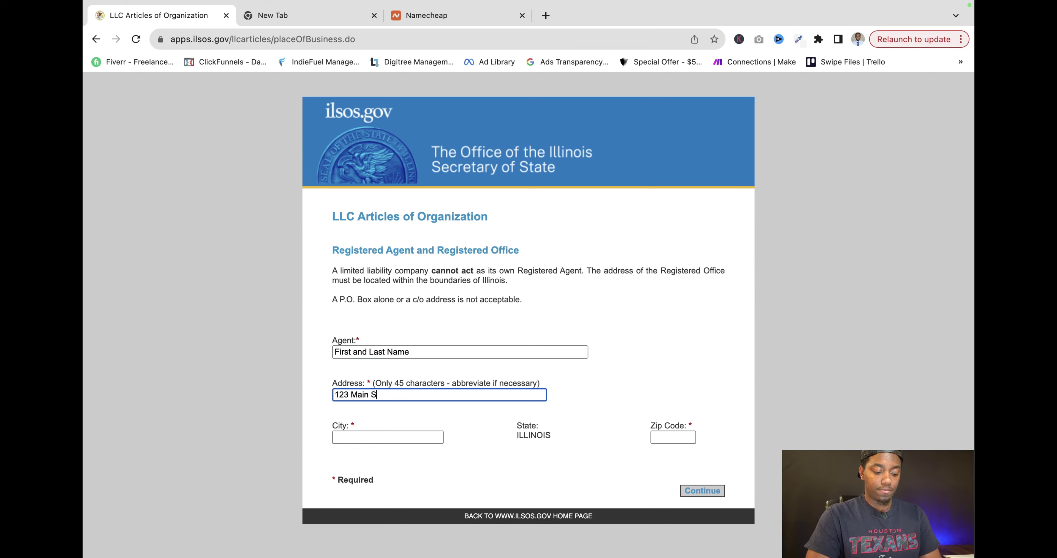
{"action": "left_click", "coordinate": [348, 438]}
{"action": "type", "text": "Chicago"}
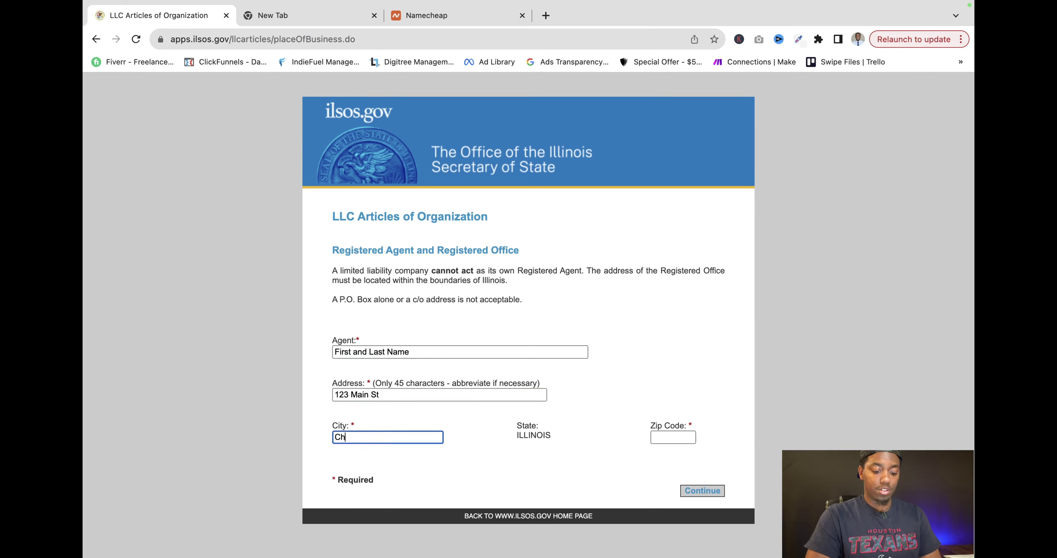
{"action": "left_click", "coordinate": [676, 437]}
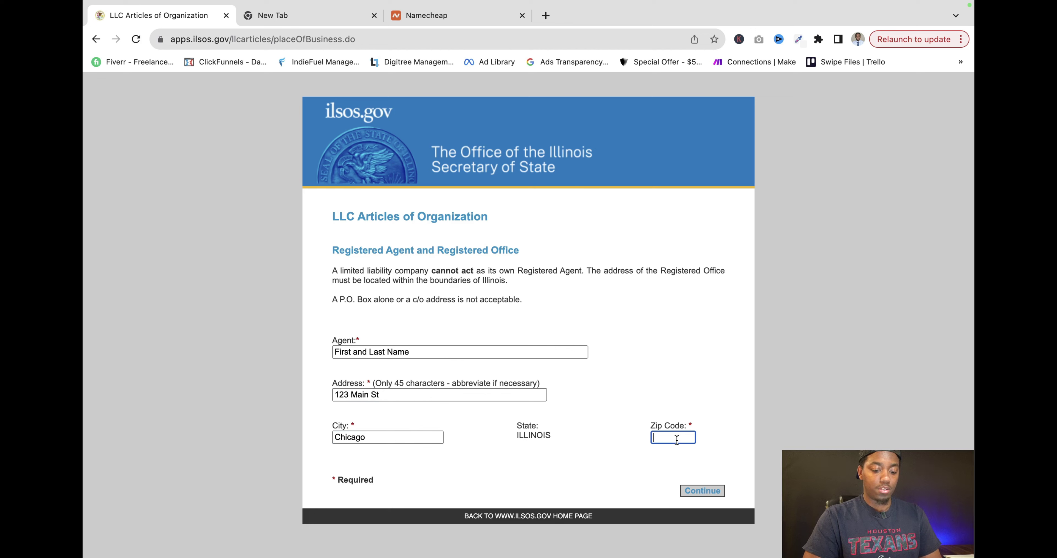
{"action": "type", "text": "54246"}
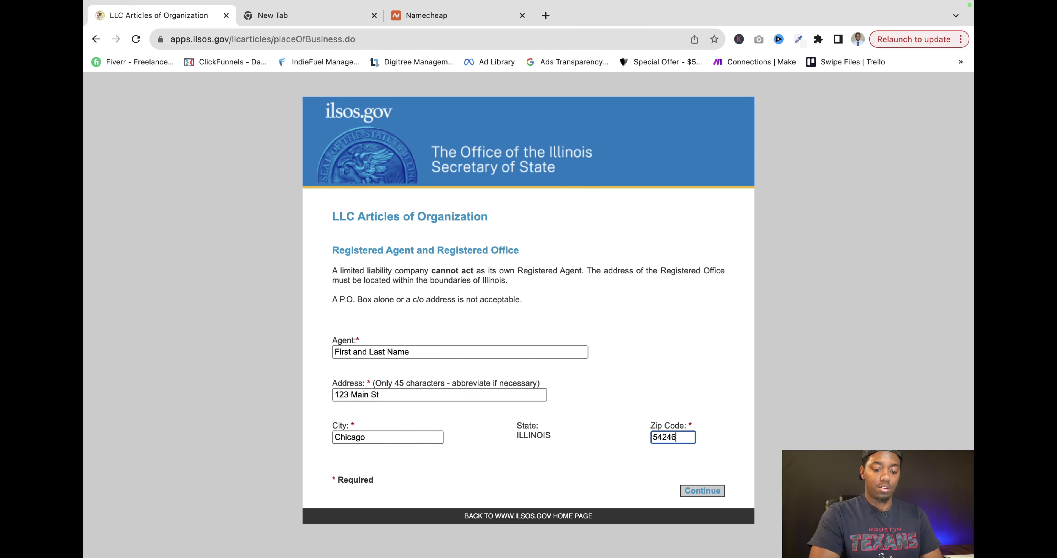
{"action": "left_click", "coordinate": [718, 490]}
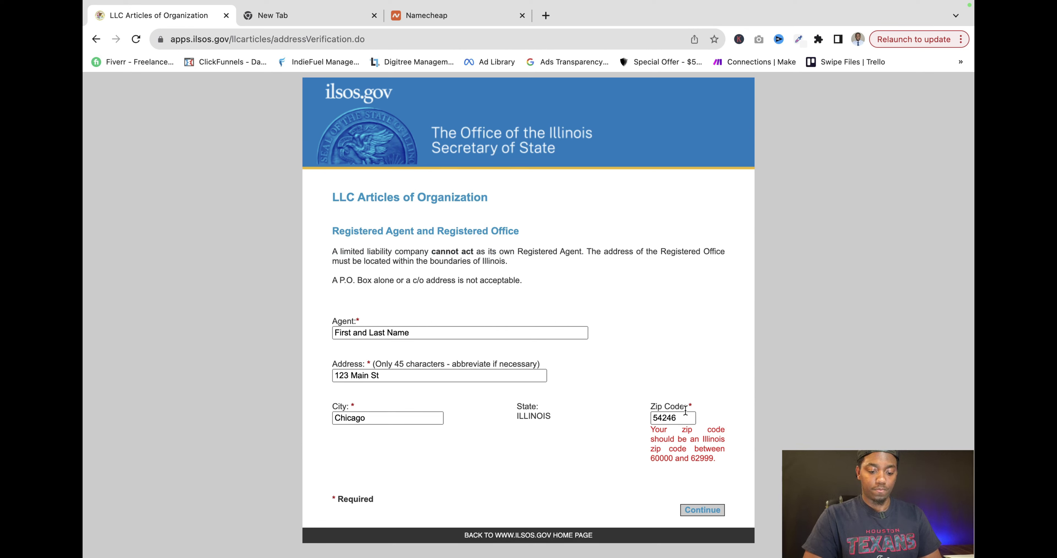
Correct the first two digits of the registered office's ZIP code to fit the allowed Illinois range and resubmit.
{"action": "left_click", "coordinate": [660, 418]}
{"action": "key", "text": "BackSpace"}
{"action": "type", "text": "6"}
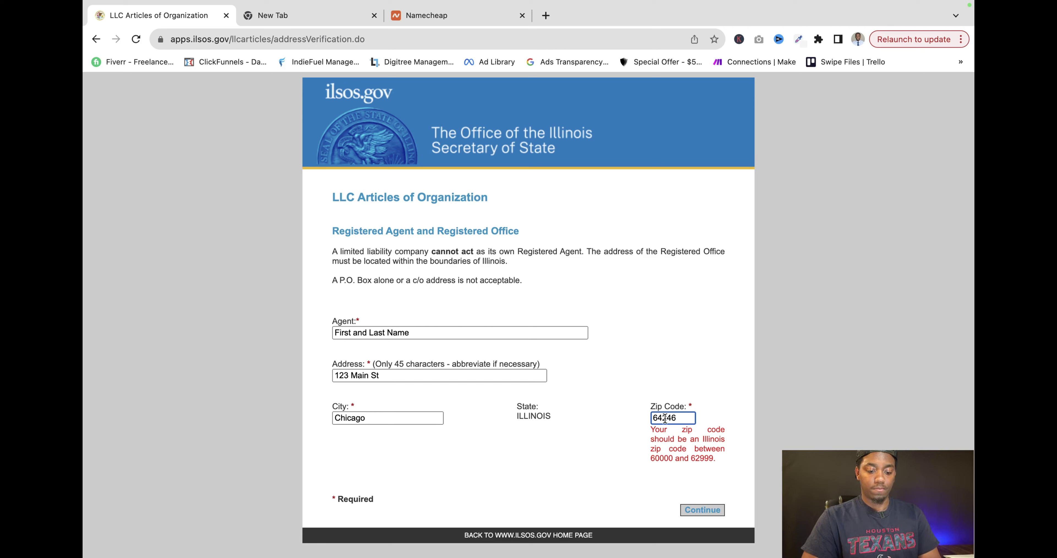
{"action": "key", "text": "BackSpace"}
{"action": "type", "text": "1"}
{"action": "left_click", "coordinate": [708, 510]}
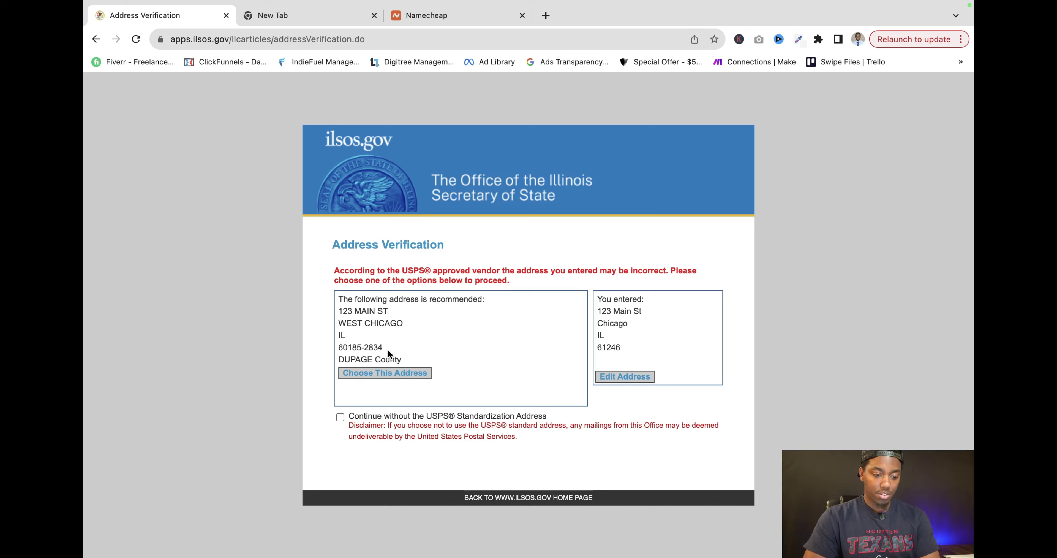
Examine the recommended address and the option to continue without the USPS standardization address.
{"action": "left_click_drag", "start_coordinate": [337, 311], "coordinate": [348, 347]}
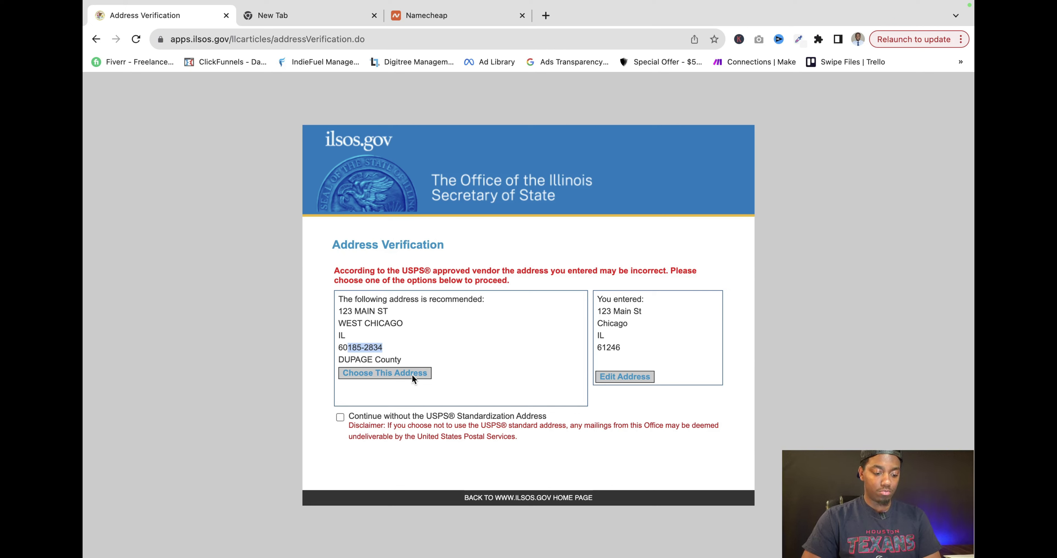
{"action": "left_click_drag", "start_coordinate": [427, 415], "coordinate": [448, 415]}
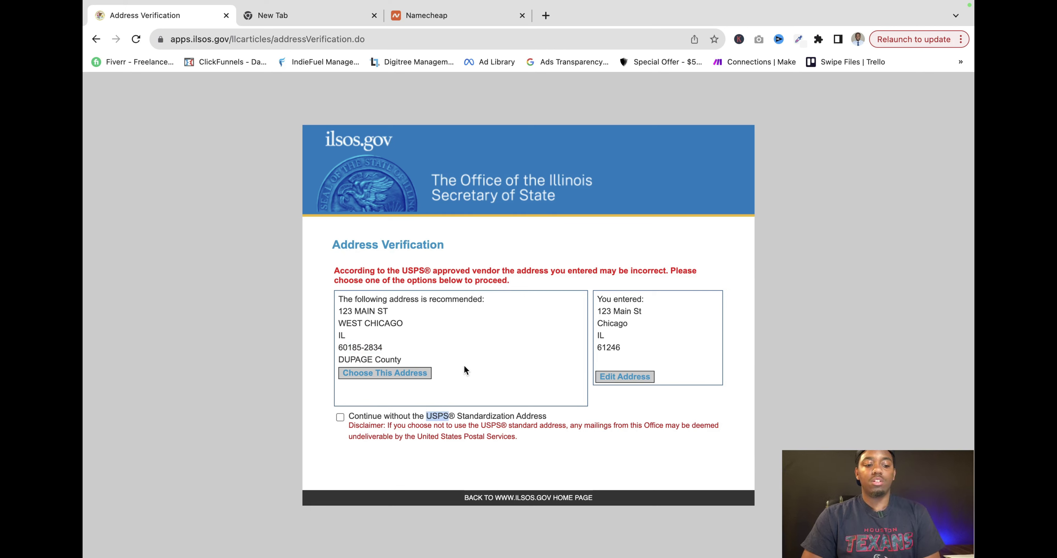
Choose the recommended address for the registered agent's business office and confirm that it is correct.
{"action": "left_click", "coordinate": [400, 372]}
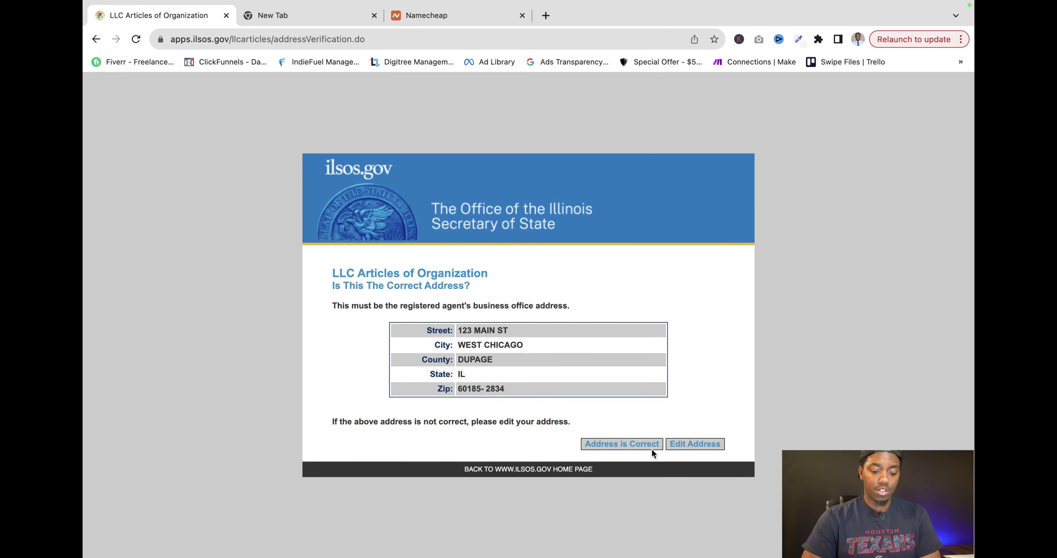
{"action": "left_click", "coordinate": [635, 444]}
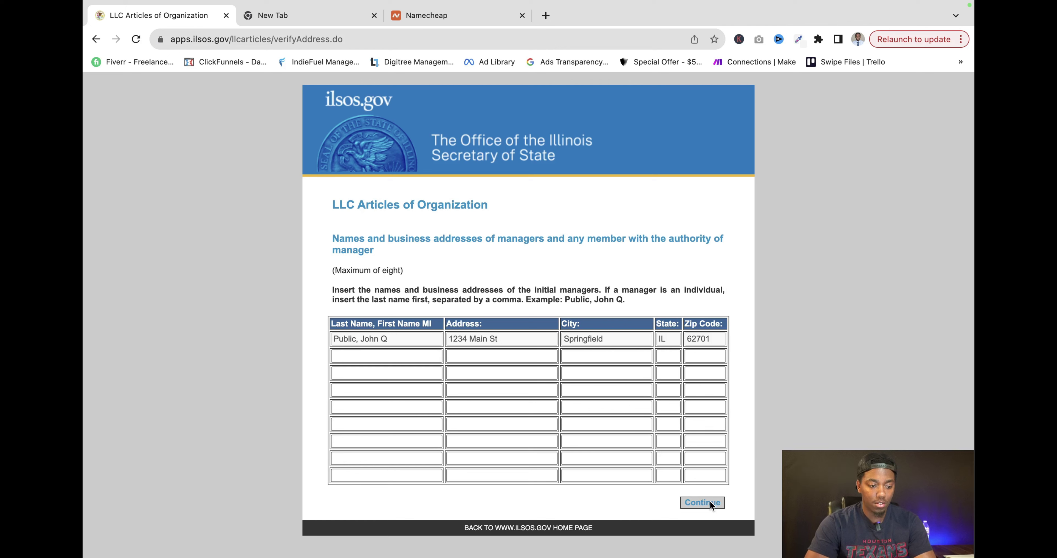
Enter the placeholder text "First and Last Name" as the first manager's name in the managers table.
{"action": "left_click", "coordinate": [348, 355]}
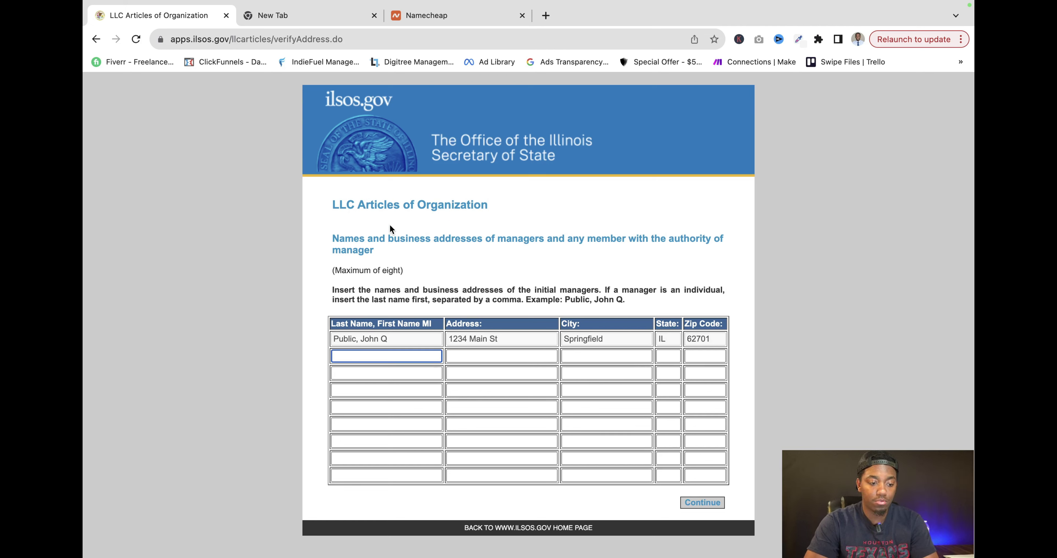
{"action": "left_click", "coordinate": [703, 502]}
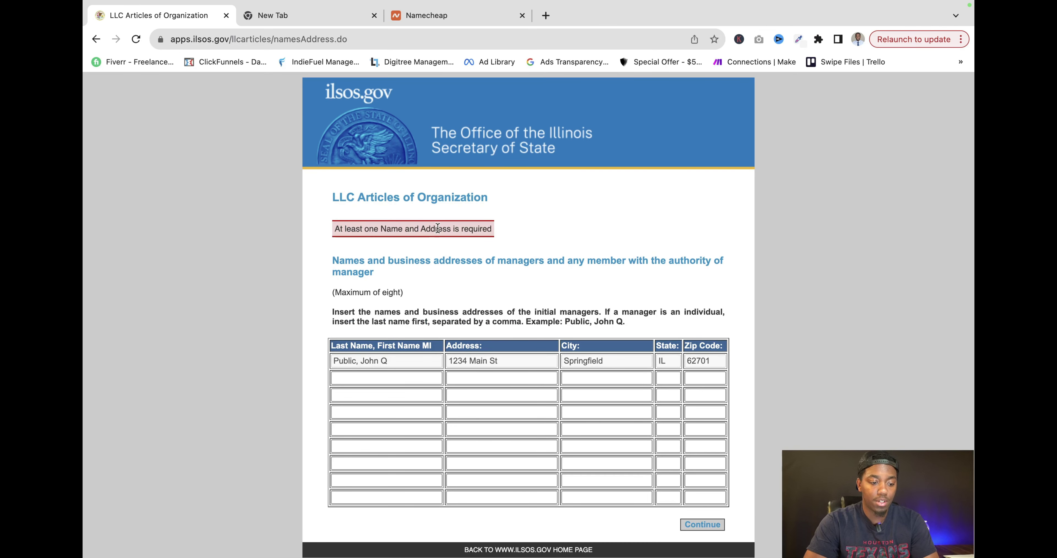
{"action": "left_click", "coordinate": [374, 375]}
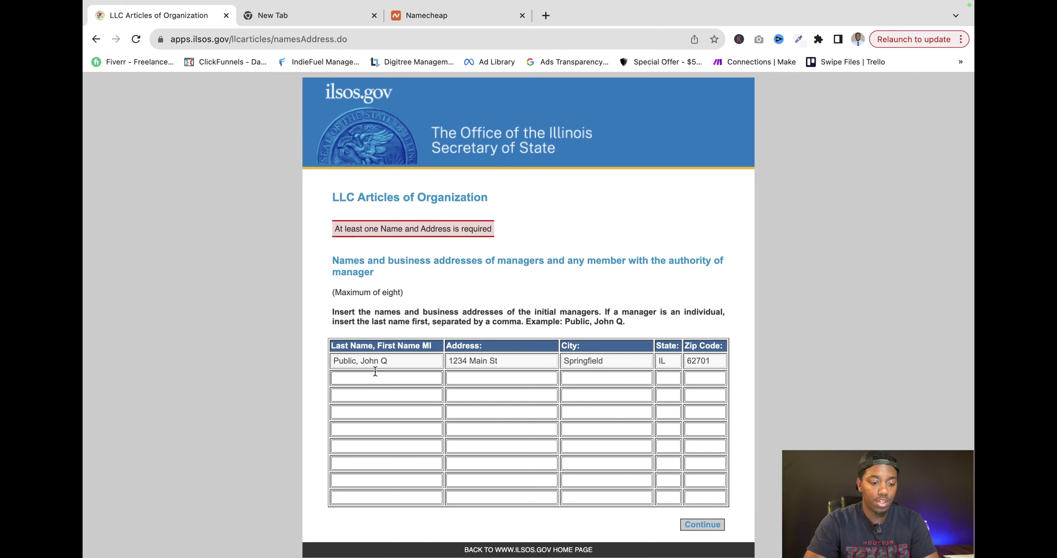
{"action": "type", "text": "F"}
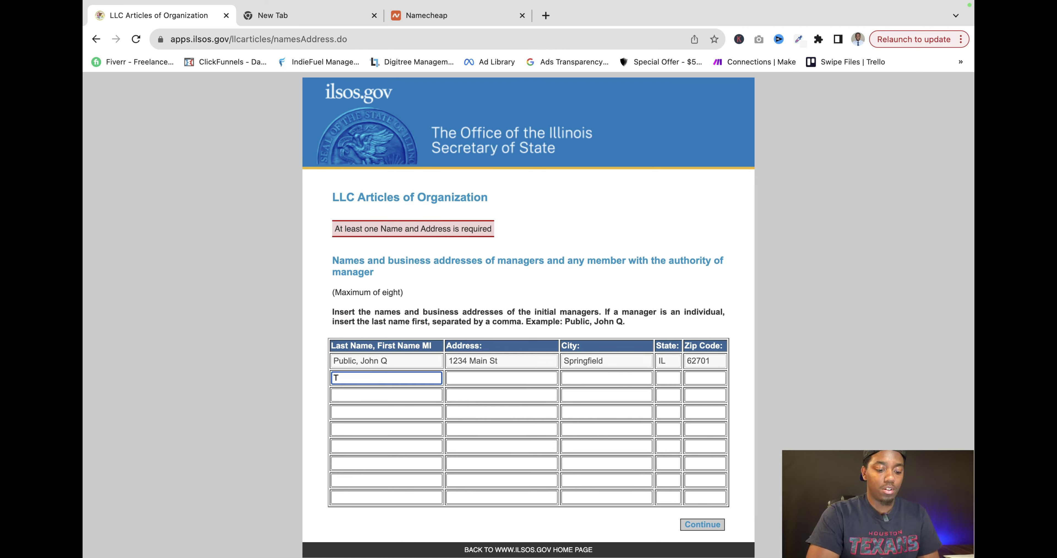
{"action": "type", "text": "irst "}
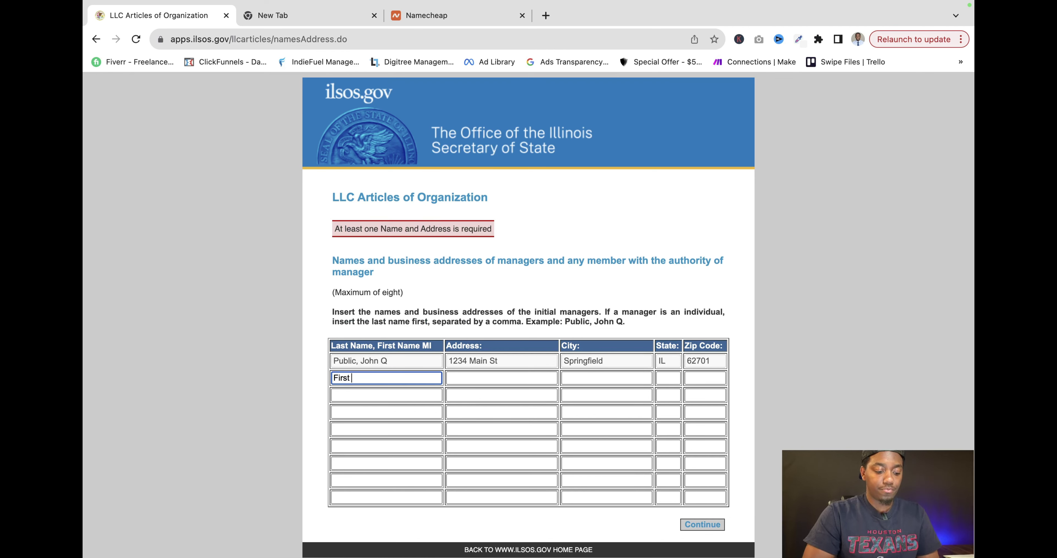
{"action": "type", "text": "an"}
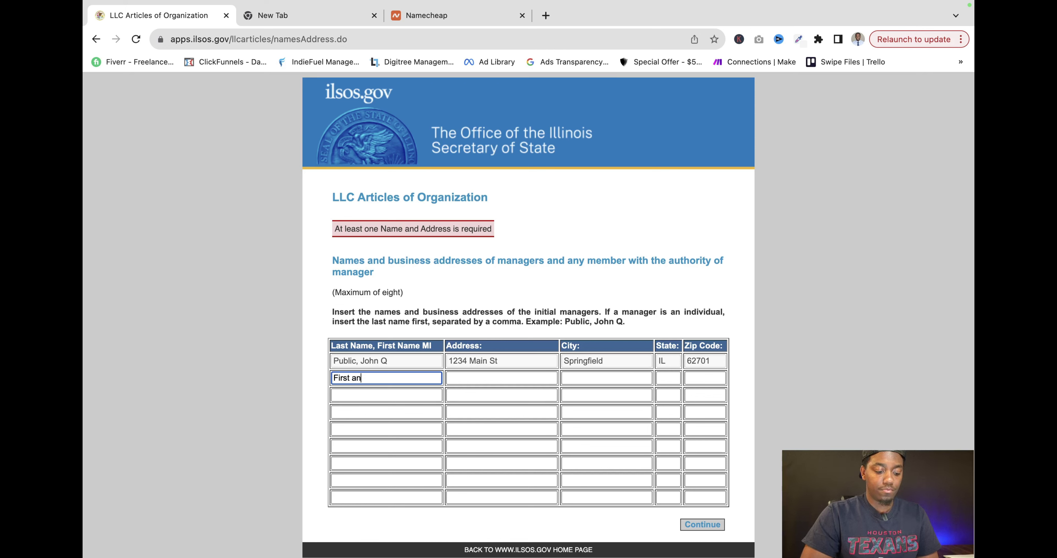
{"action": "type", "text": "d Last Name"}
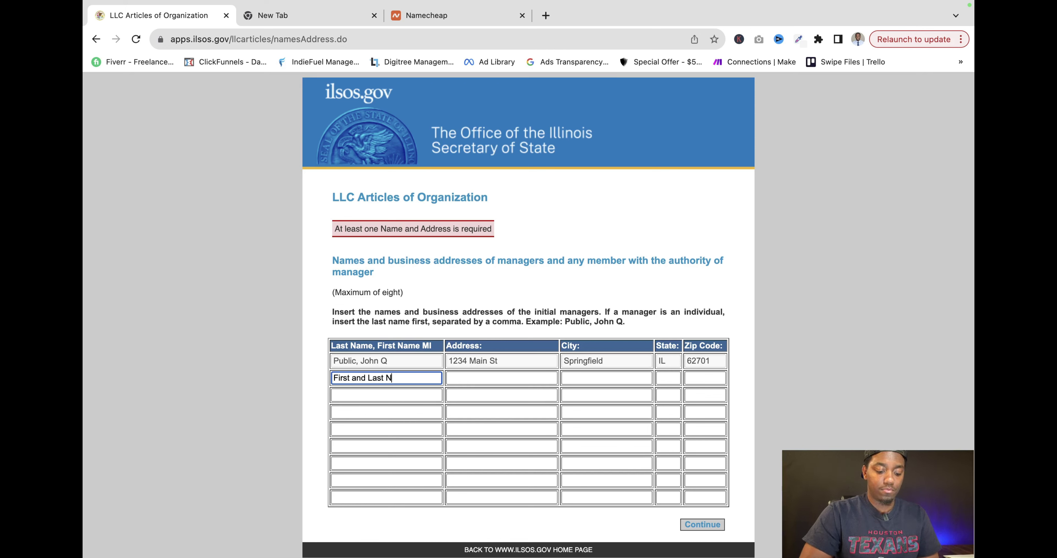
Fill in the first manager's street address, city, state IL and ZIP code, and submit the managers list.
{"action": "left_click", "coordinate": [478, 379]}
{"action": "type", "text": "123 Main St"}
{"action": "left_click", "coordinate": [602, 379]}
{"action": "type", "text": "Chicago"}
{"action": "left_click", "coordinate": [667, 383]}
{"action": "type", "text": "IL"}
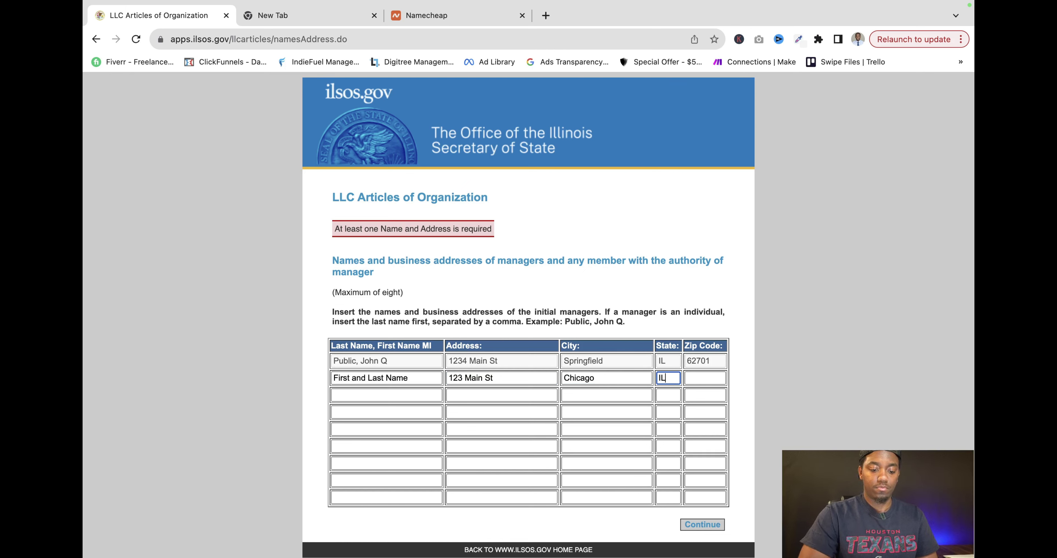
{"action": "left_click", "coordinate": [714, 380]}
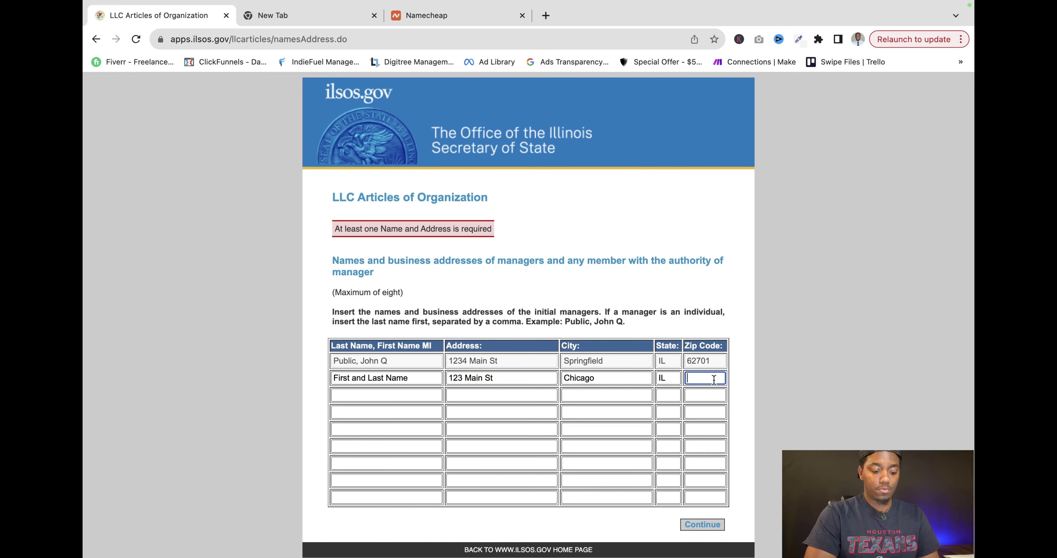
{"action": "type", "text": "62365"}
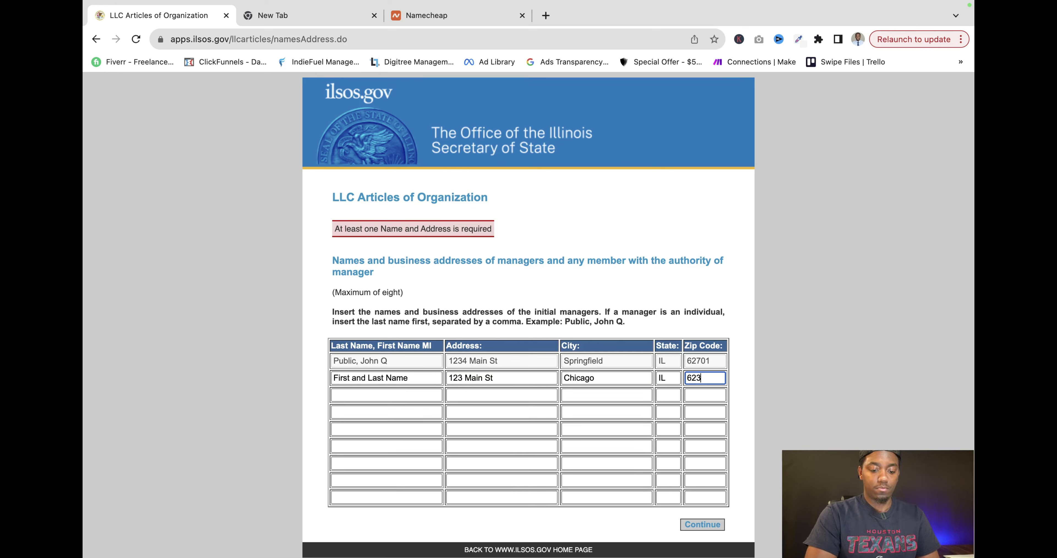
{"action": "left_click", "coordinate": [702, 523]}
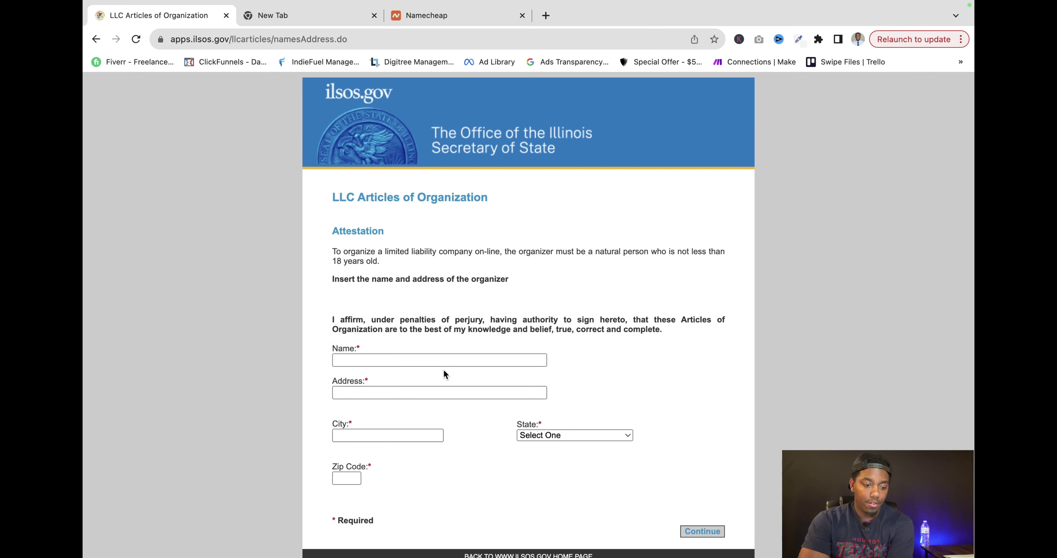
Set the organizer's name in the attestation to the placeholder text "First and Last Name".
{"action": "left_click", "coordinate": [439, 361]}
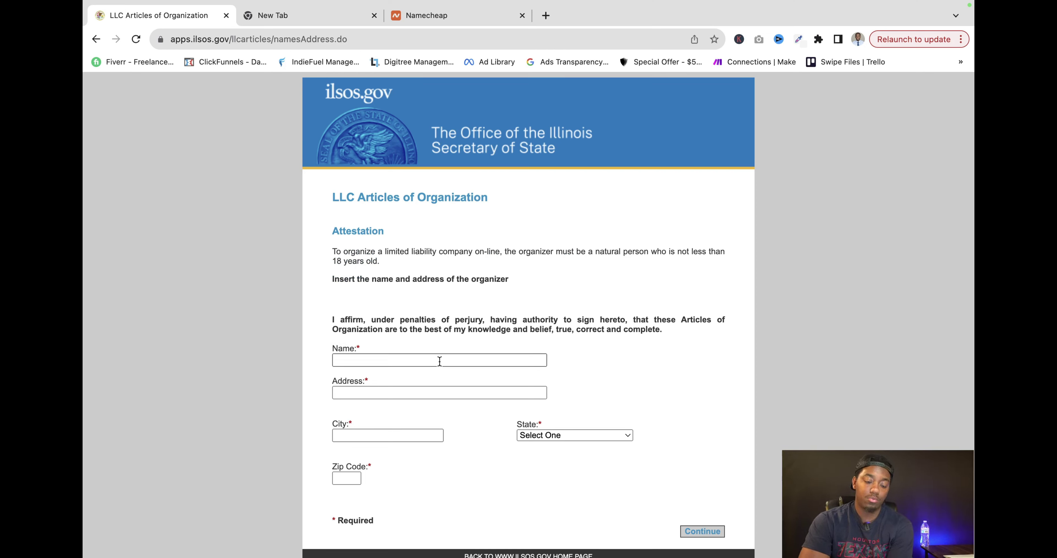
{"action": "left_click", "coordinate": [430, 361]}
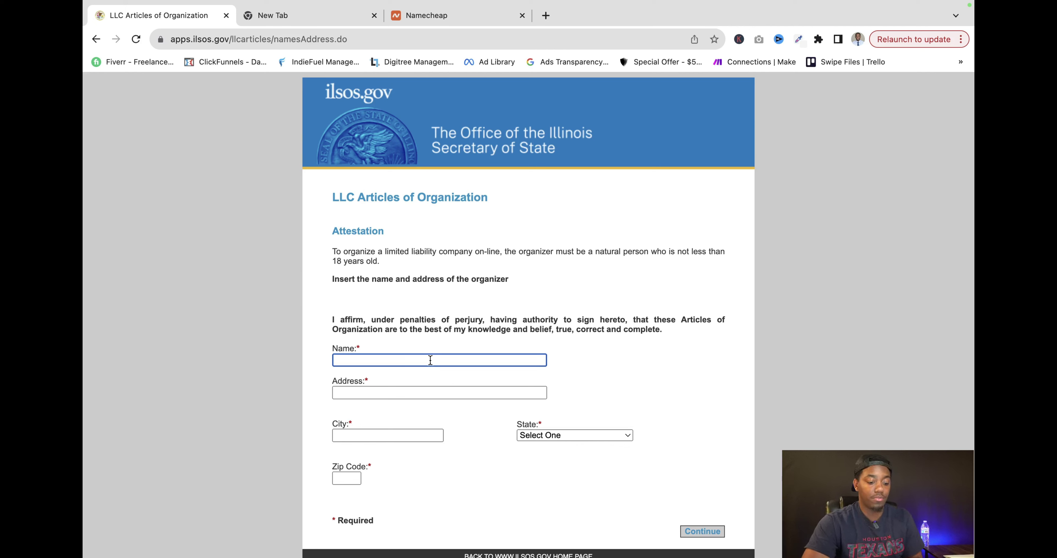
{"action": "type", "text": "Fiarst"}
{"action": "key", "text": "BackSpace"}
{"action": "key", "text": "BackSpace"}
{"action": "key", "text": "BackSpace"}
{"action": "key", "text": "BackSpace"}
{"action": "type", "text": "rst "}
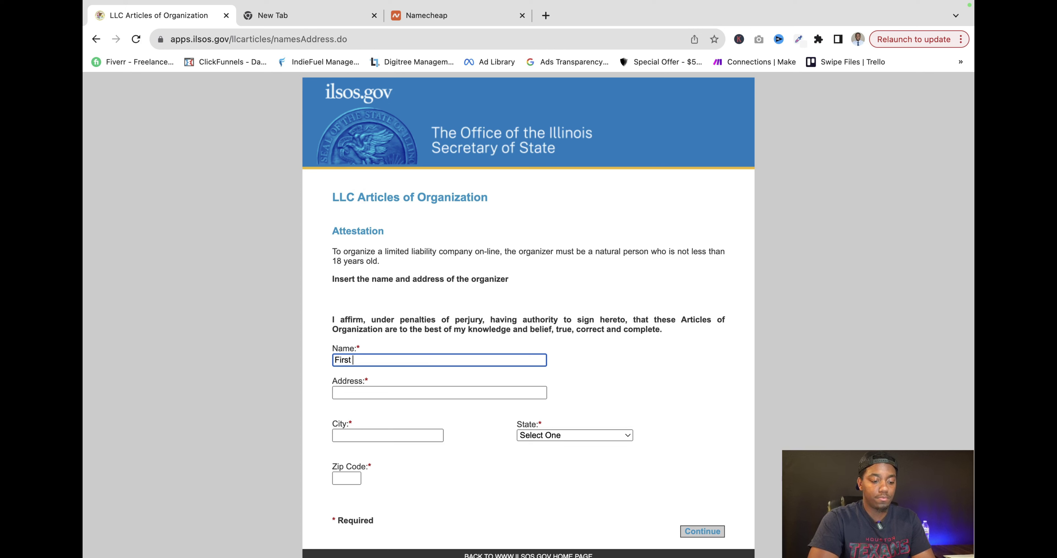
{"action": "type", "text": "and "}
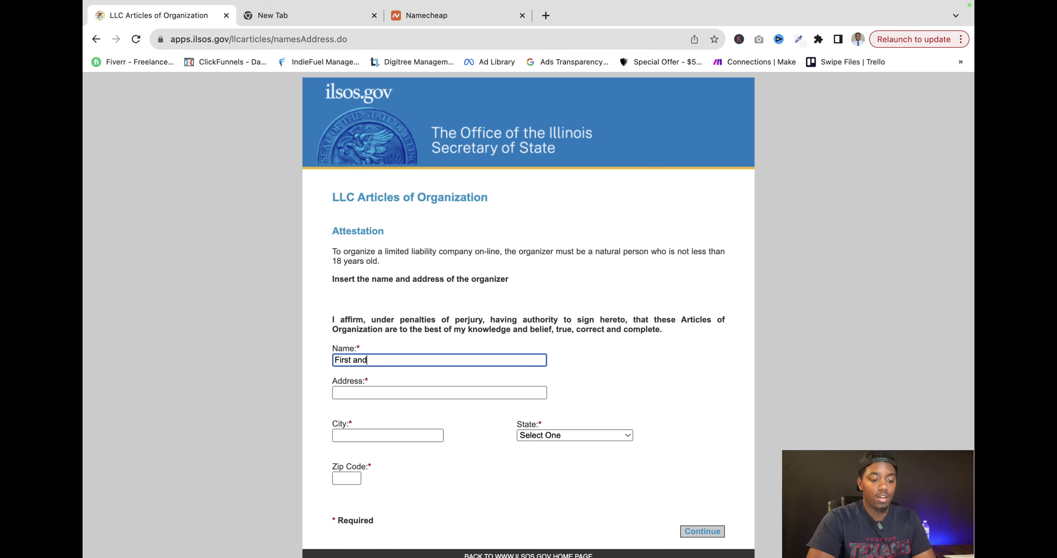
{"action": "type", "text": "Last Name"}
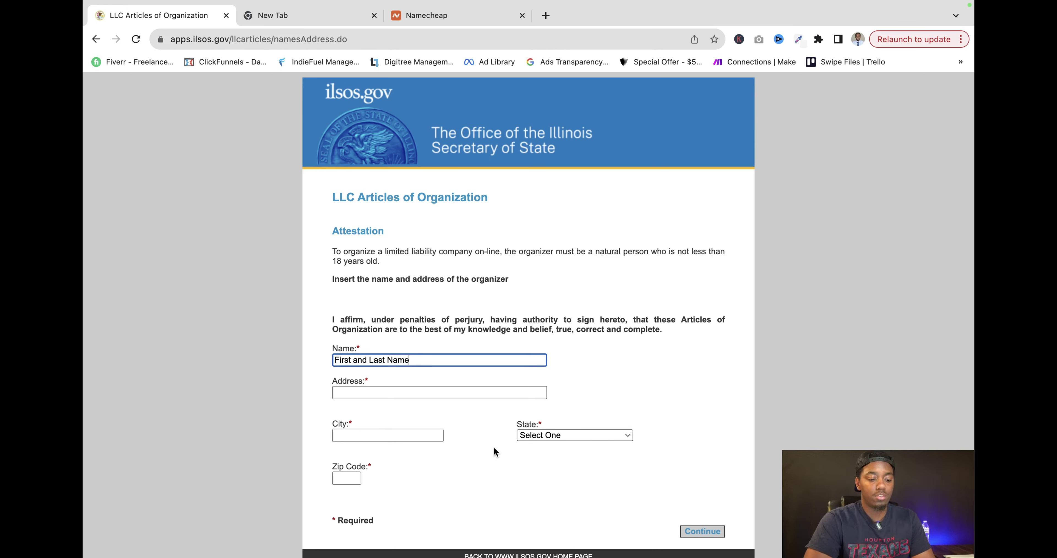
Enter the organizer's street address, city, state Illinois and ZIP code, and submit the attestation.
{"action": "left_click", "coordinate": [471, 393]}
{"action": "type", "text": "123 Main St"}
{"action": "left_click", "coordinate": [408, 435]}
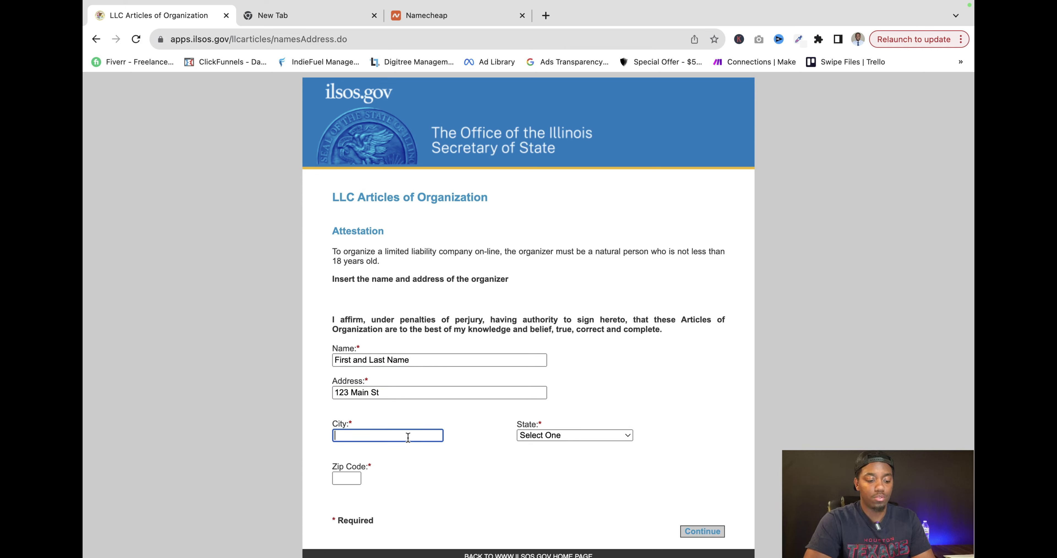
{"action": "type", "text": "Chicago"}
{"action": "left_click", "coordinate": [557, 437]}
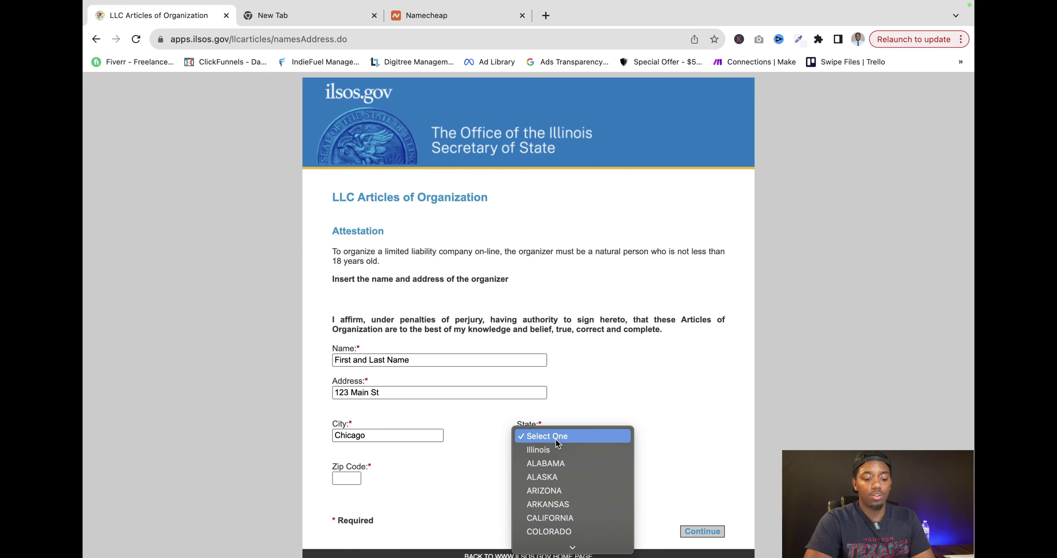
{"action": "left_click", "coordinate": [557, 450]}
{"action": "left_click", "coordinate": [346, 479]}
{"action": "type", "text": "62176"}
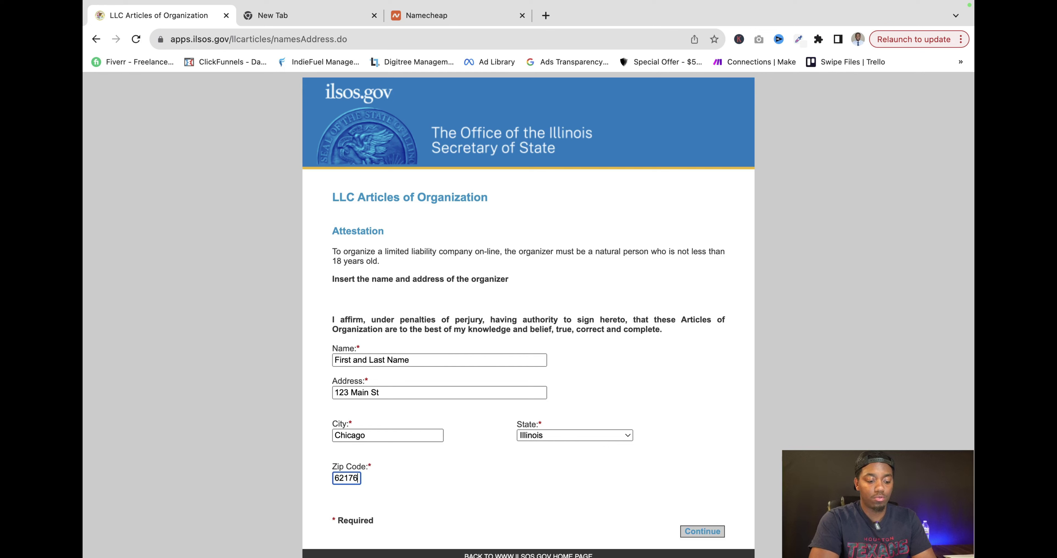
{"action": "left_click", "coordinate": [688, 531]}
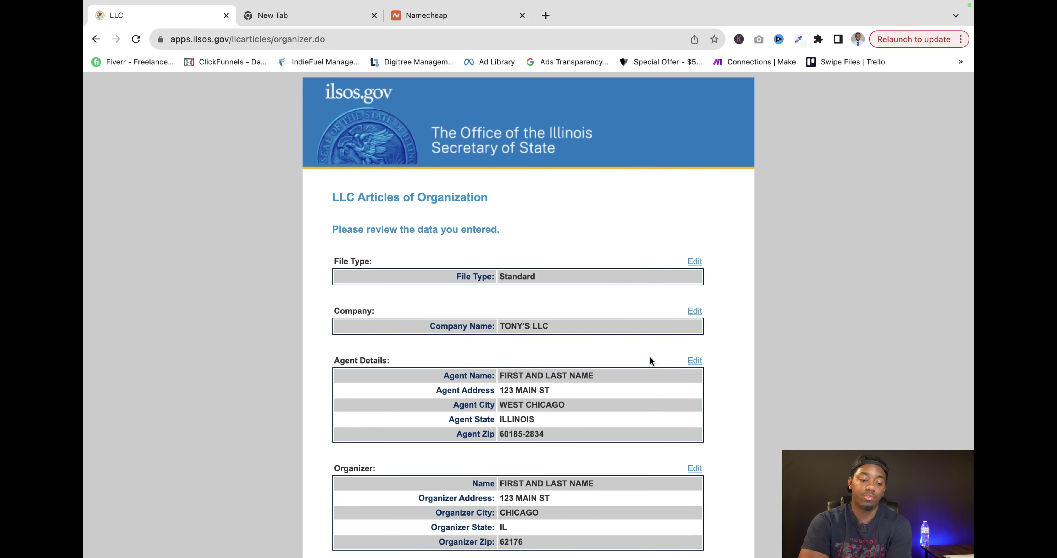
Review the company, agent, organizer, place of business and manager details, and continue to the processing selection.
{"action": "scroll", "coordinate": [491, 359], "scroll_direction": "down", "scroll_amount": 5}
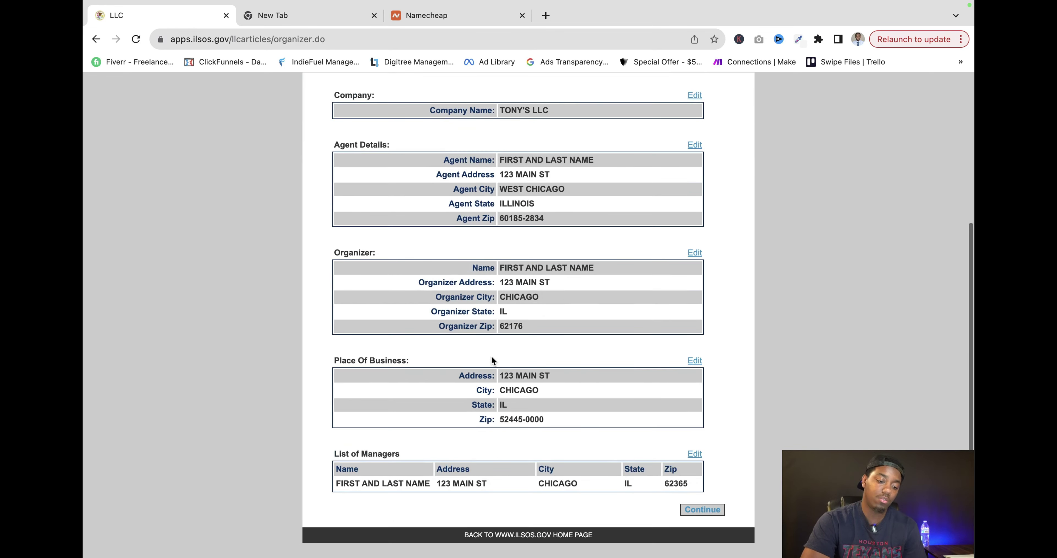
{"action": "scroll", "coordinate": [567, 328], "scroll_direction": "up", "scroll_amount": 6}
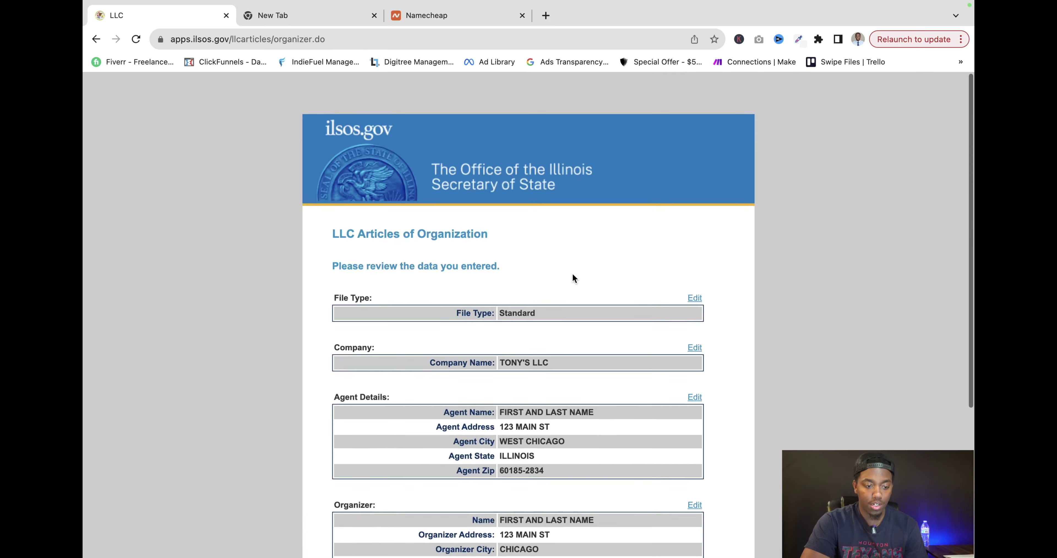
{"action": "scroll", "coordinate": [576, 288], "scroll_direction": "down", "scroll_amount": 4}
{"action": "scroll", "coordinate": [585, 356], "scroll_direction": "down", "scroll_amount": 3}
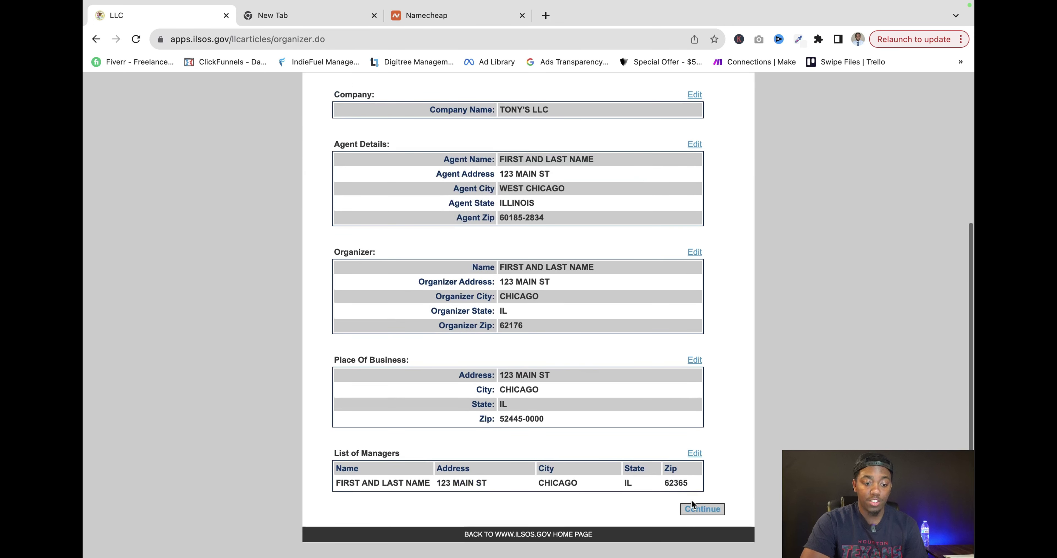
{"action": "left_click", "coordinate": [710, 512]}
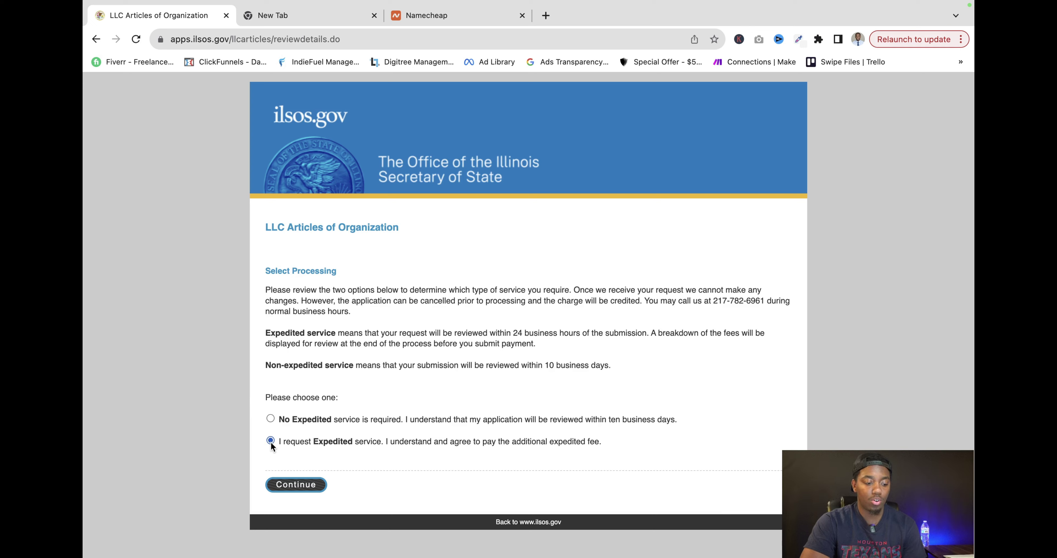
Request Expedited service and continue to the page with the fees and payment billing information.
{"action": "left_click", "coordinate": [295, 483]}
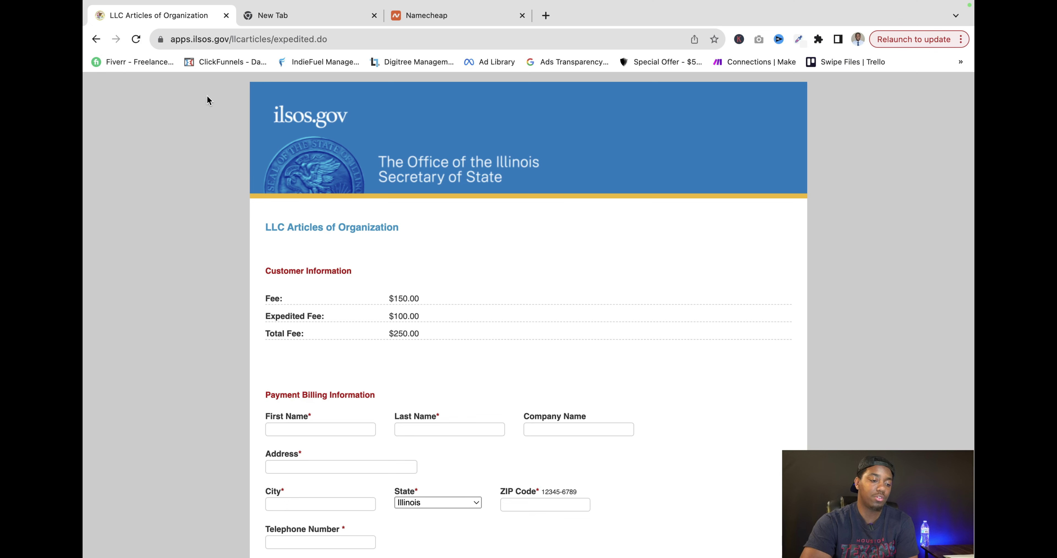
{"action": "left_click", "coordinate": [135, 39]}
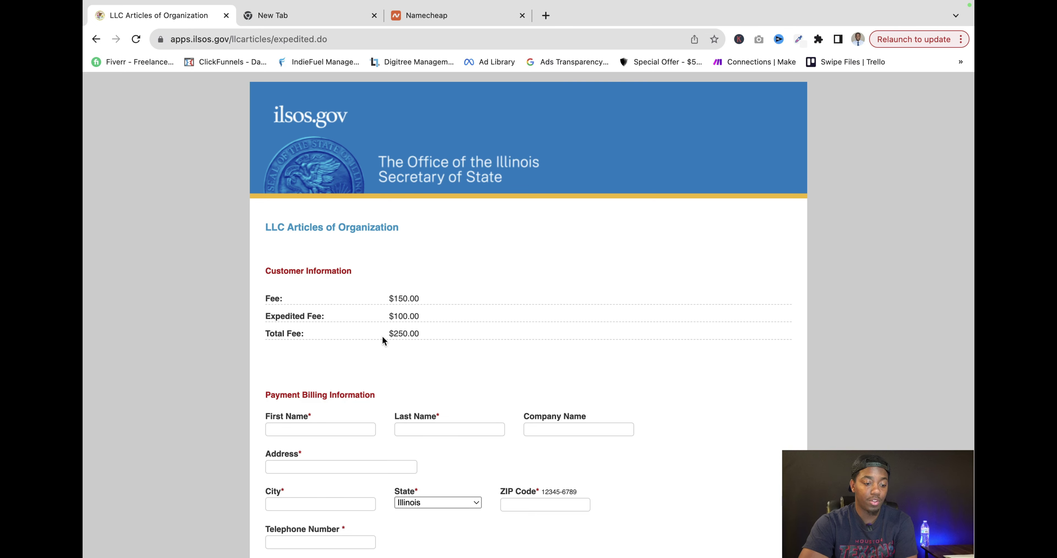
{"action": "scroll", "coordinate": [368, 430], "scroll_direction": "down", "scroll_amount": 3}
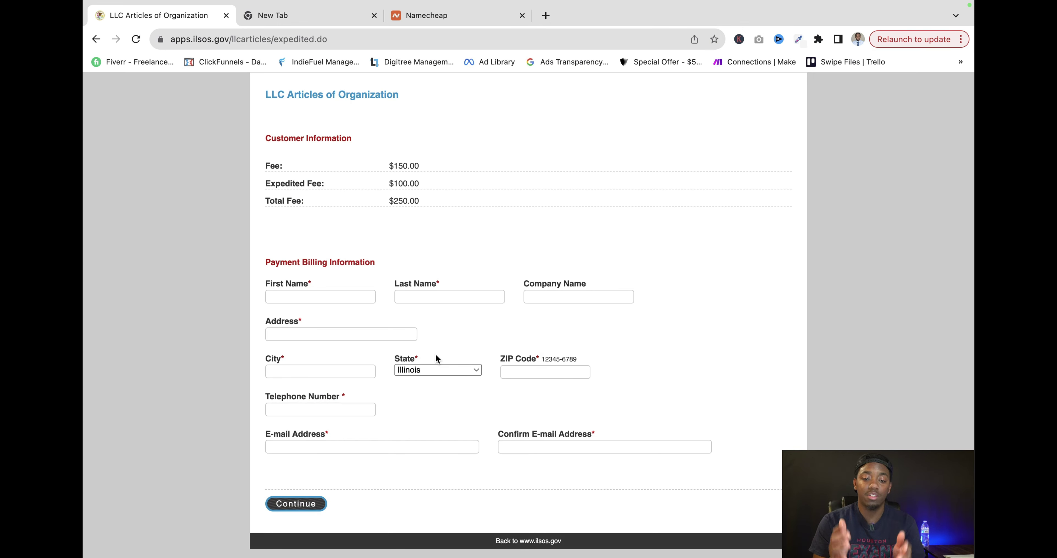
Search Google for "free ein number" in the new tab and compare the sponsored results with the IRS.gov result.
{"action": "left_click", "coordinate": [275, 16]}
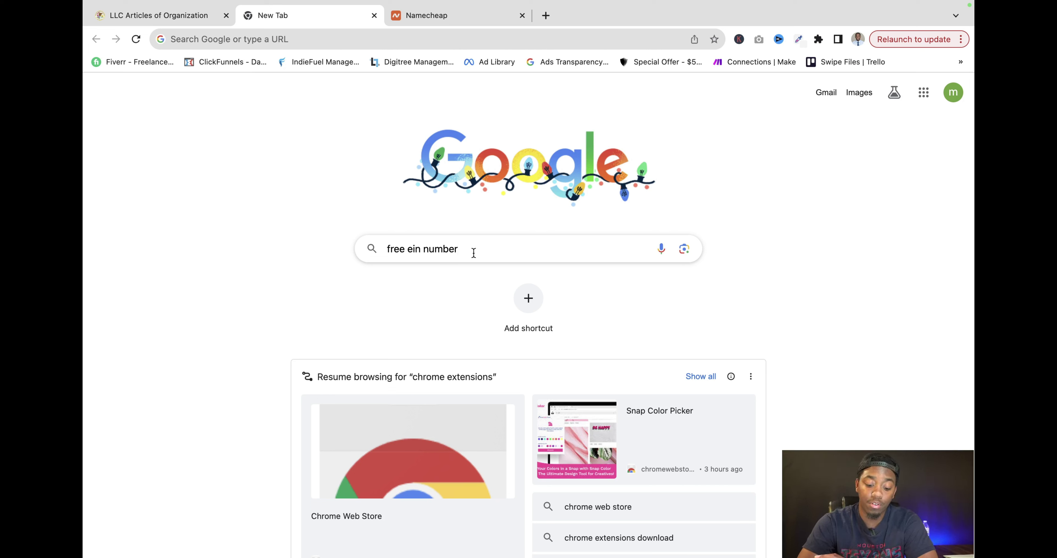
{"action": "key", "text": "Return"}
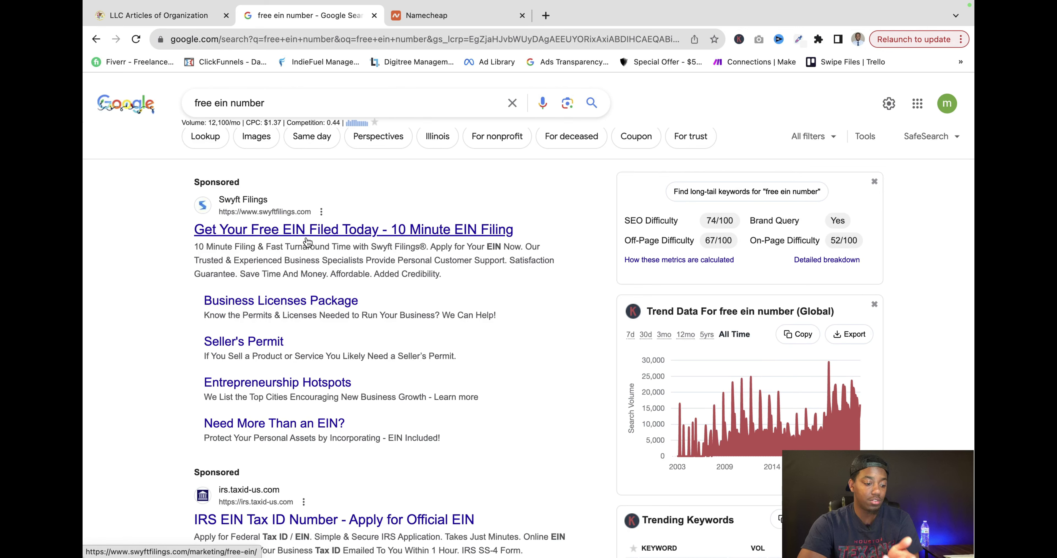
{"action": "scroll", "coordinate": [307, 242], "scroll_direction": "down", "scroll_amount": 5}
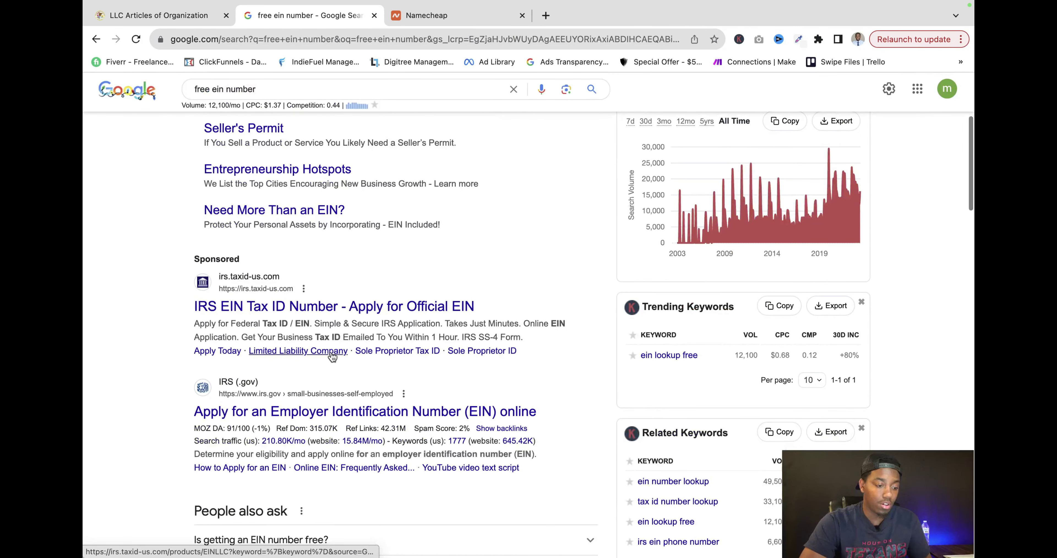
{"action": "double_click", "coordinate": [188, 260]}
{"action": "scroll", "coordinate": [176, 267], "scroll_direction": "up", "scroll_amount": 5}
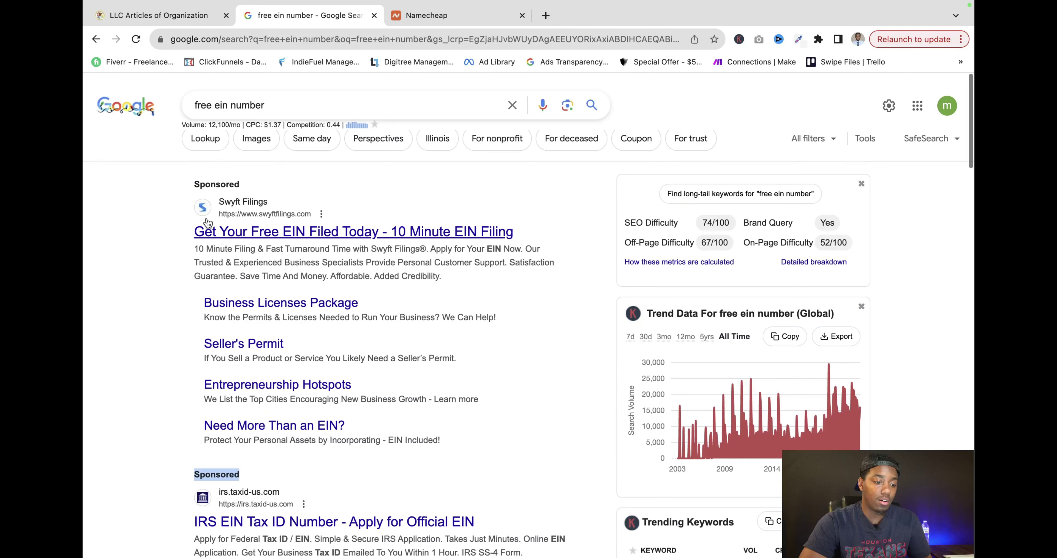
{"action": "scroll", "coordinate": [208, 223], "scroll_direction": "down", "scroll_amount": 1}
{"action": "double_click", "coordinate": [217, 184]}
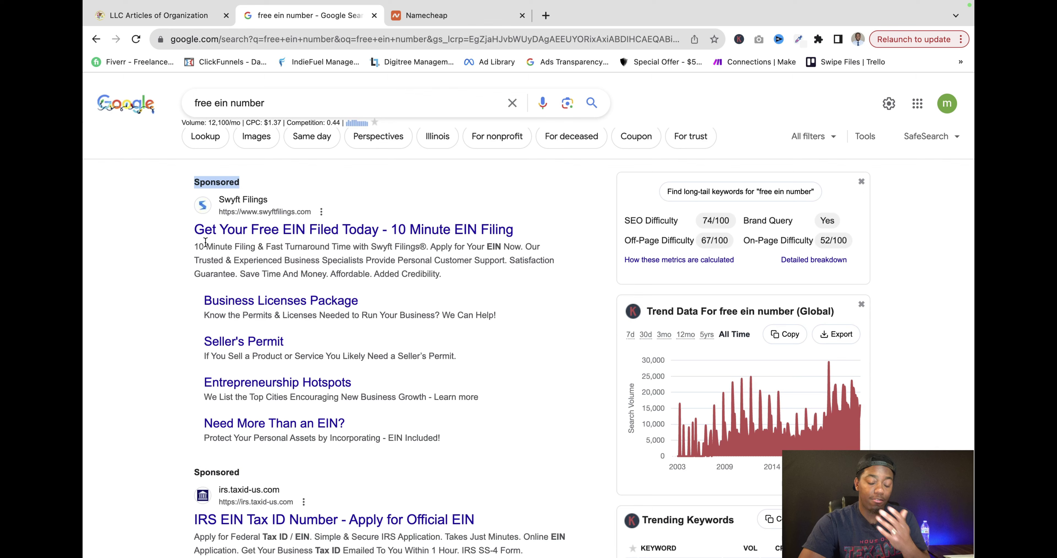
{"action": "scroll", "coordinate": [179, 339], "scroll_direction": "down", "scroll_amount": 5}
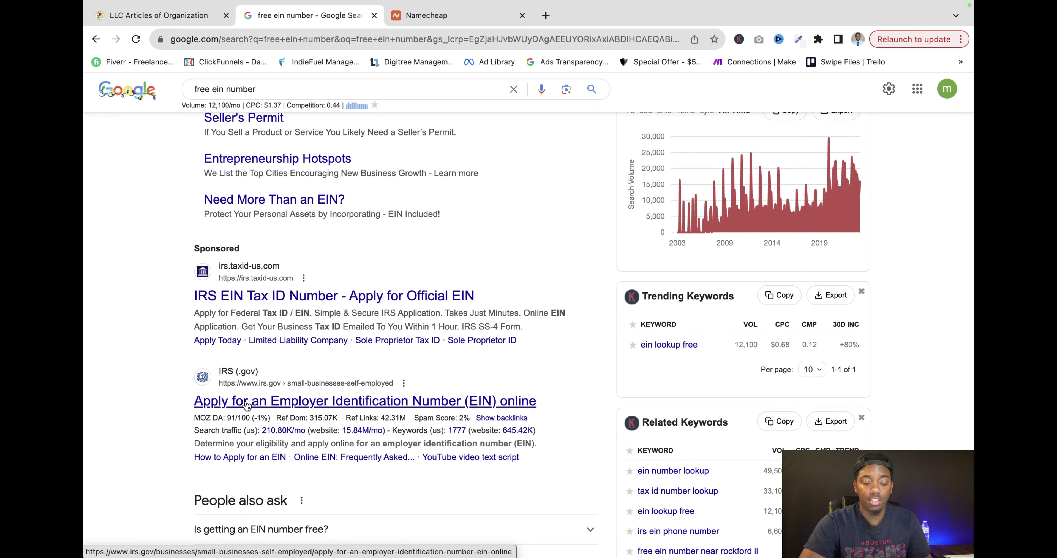
Open the IRS.gov result for applying for an EIN online, review its hours of operation and application steps, and start the online application.
{"action": "scroll", "coordinate": [213, 393], "scroll_direction": "down", "scroll_amount": 2}
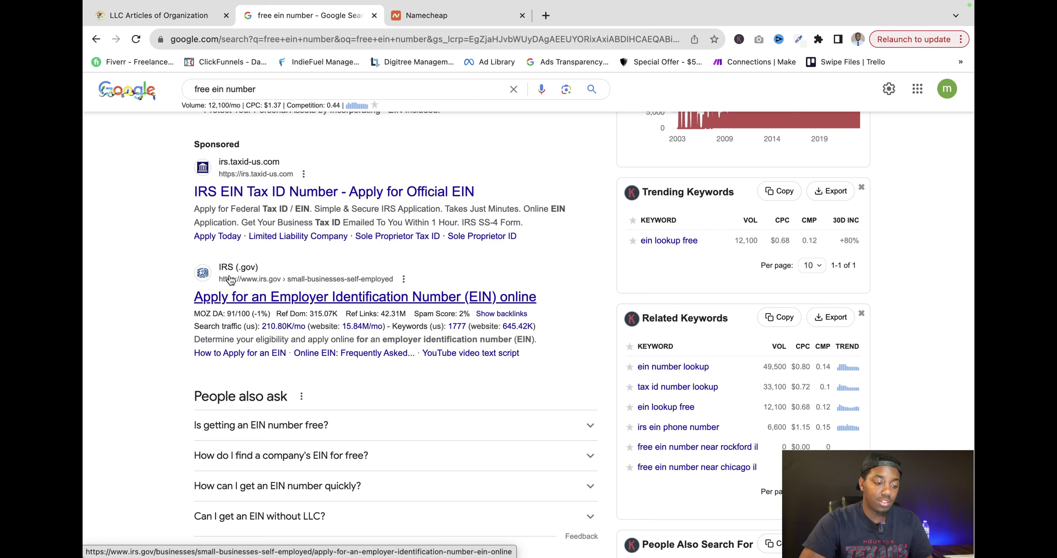
{"action": "left_click", "coordinate": [271, 303]}
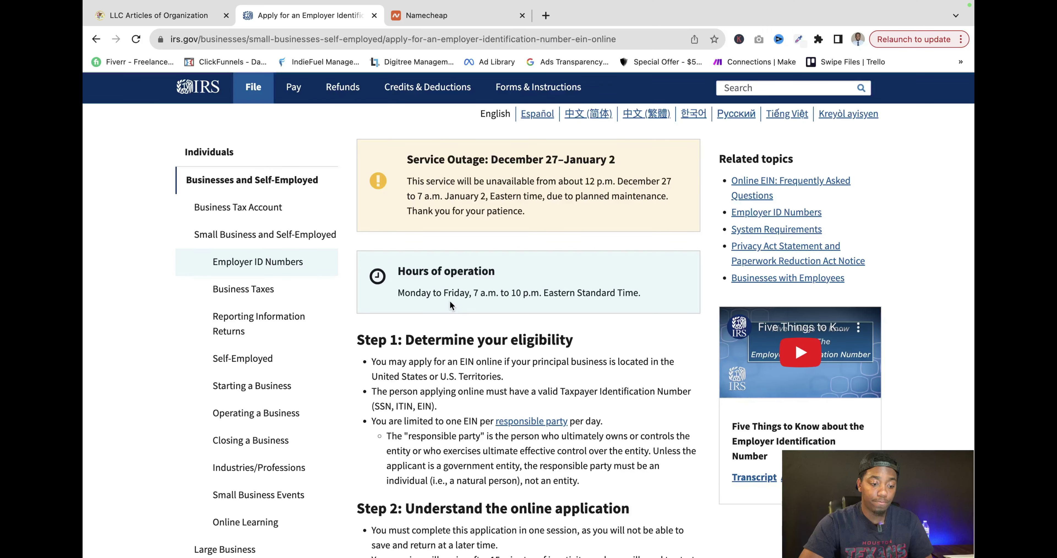
{"action": "scroll", "coordinate": [450, 299], "scroll_direction": "down", "scroll_amount": 5}
{"action": "scroll", "coordinate": [448, 301], "scroll_direction": "up", "scroll_amount": 3}
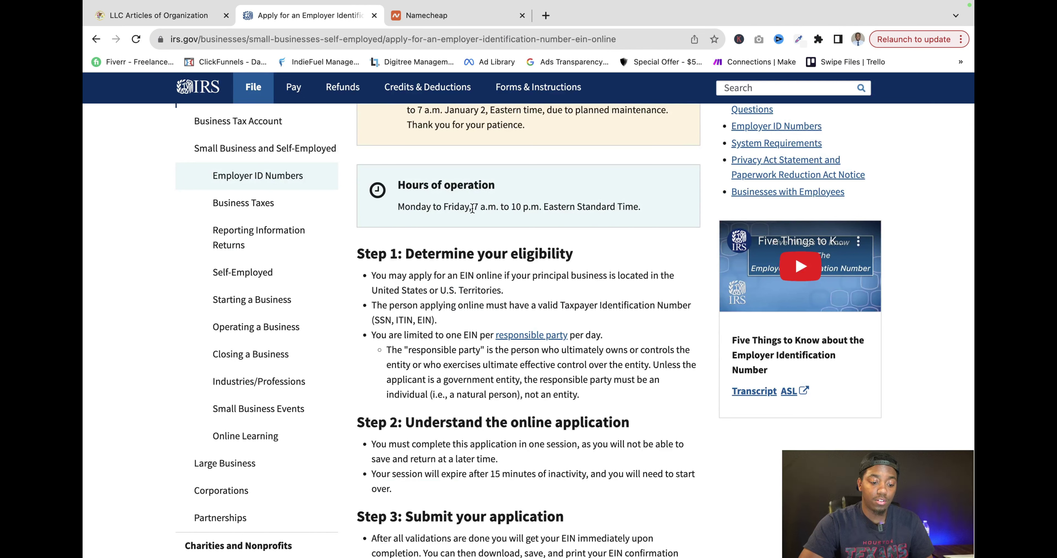
{"action": "scroll", "coordinate": [386, 448], "scroll_direction": "down", "scroll_amount": 5}
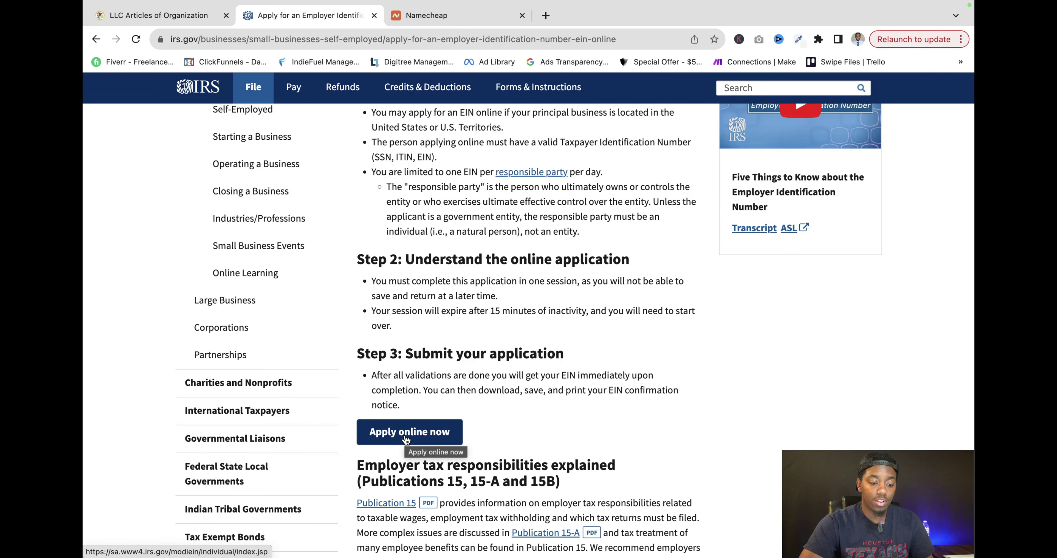
{"action": "scroll", "coordinate": [480, 174], "scroll_direction": "up", "scroll_amount": 4}
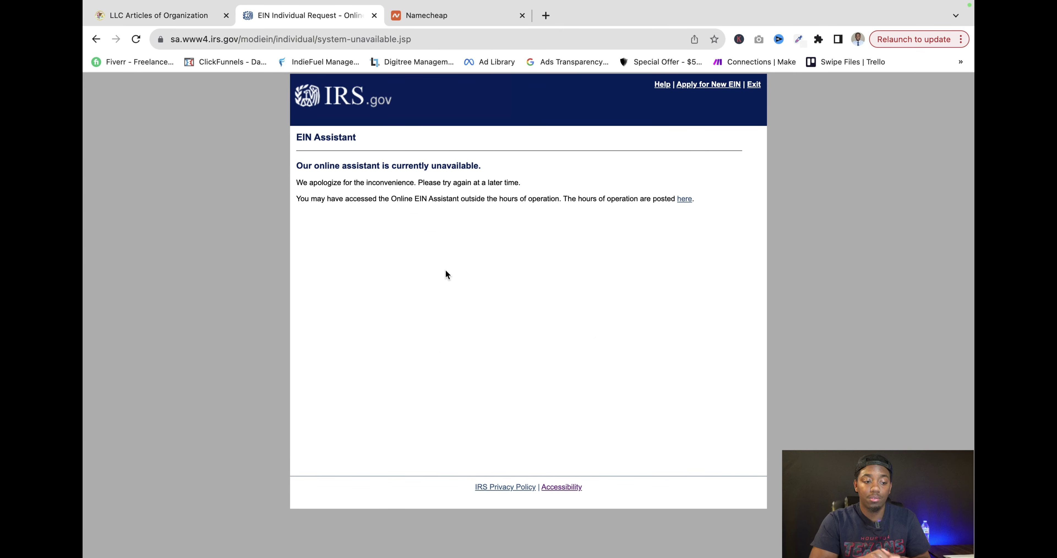
Review the filing fees and payment billing form on the LLC Articles of Organization page, alternating with the IRS EIN Assistant page.
{"action": "key", "text": "ctrl+shift+Tab"}
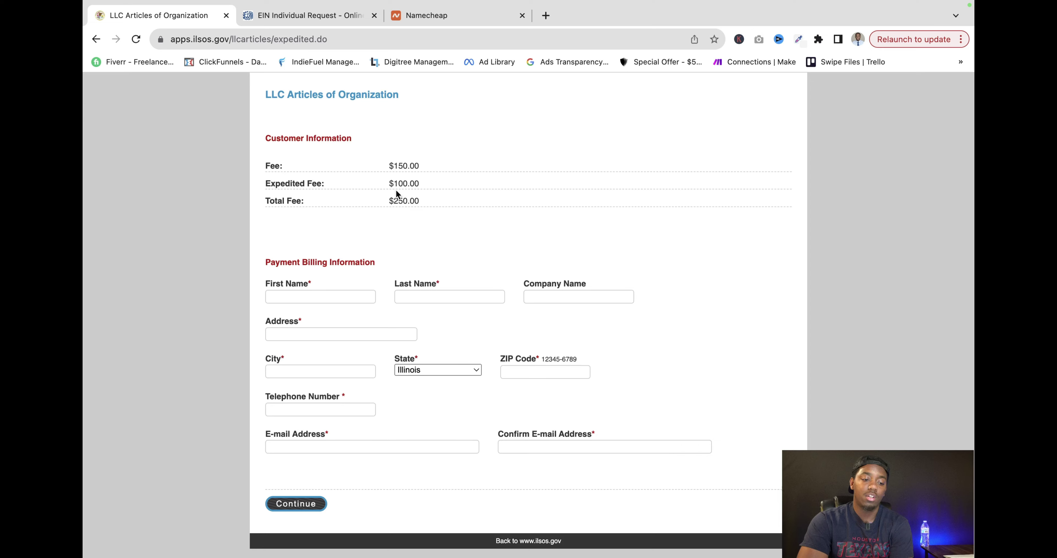
{"action": "left_click", "coordinate": [324, 15]}
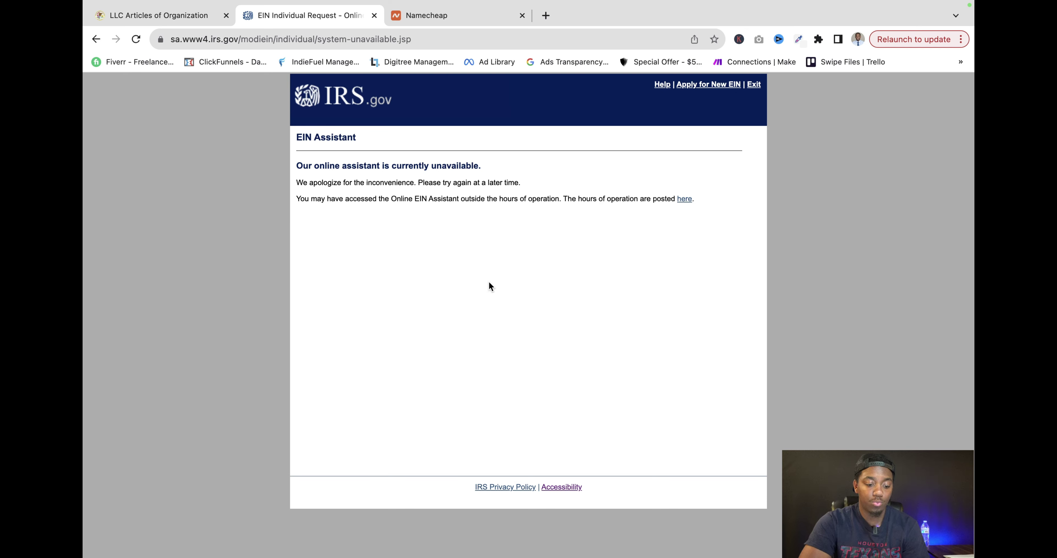
{"action": "key", "text": "ctrl+shift+Tab"}
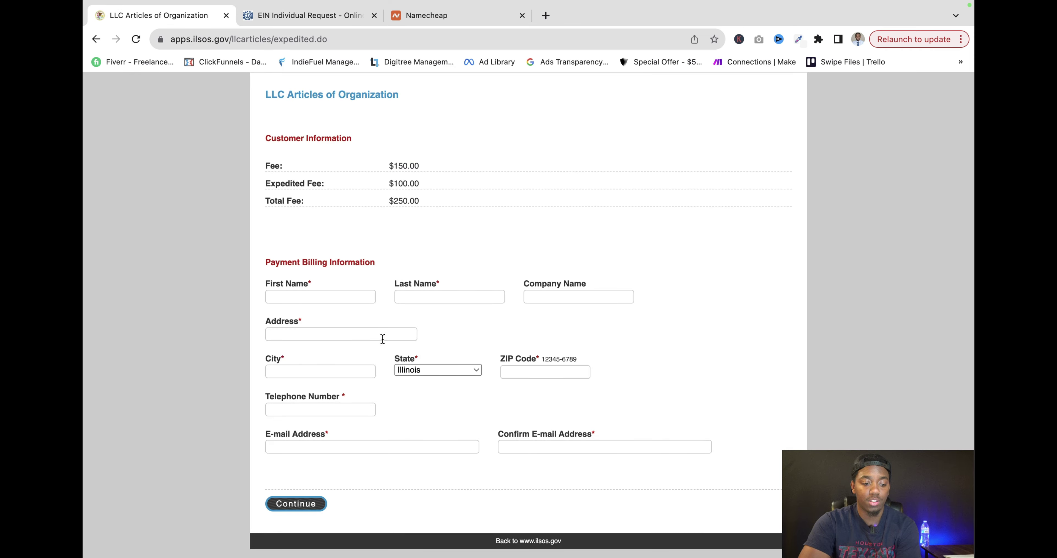